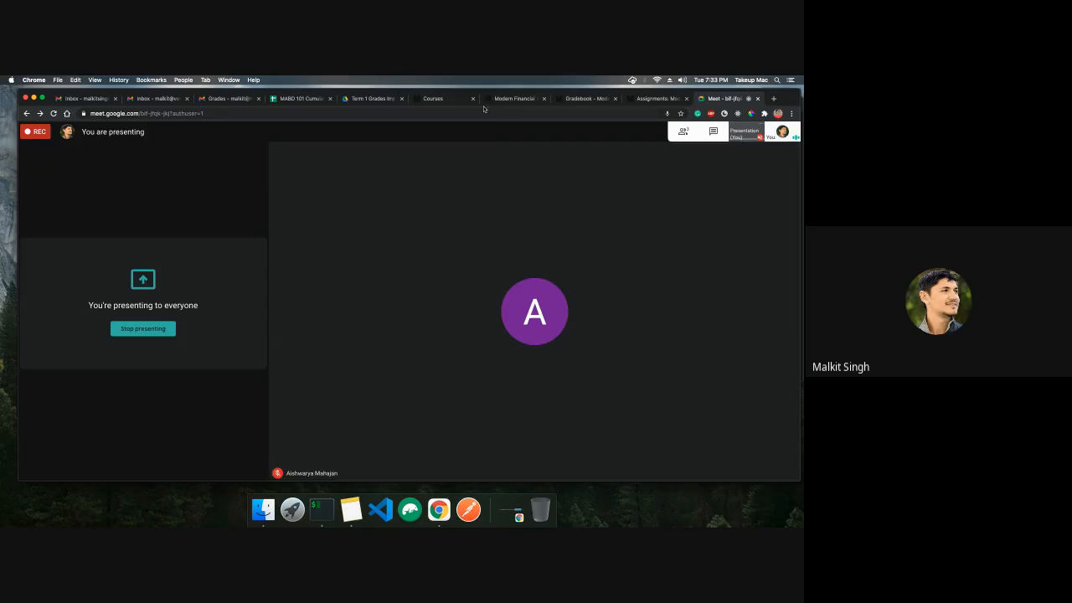
Compare the course's assignments list, gradebook and course home page, reloading the gradebook
click(658, 98)
scroll(530, 240, up, 10)
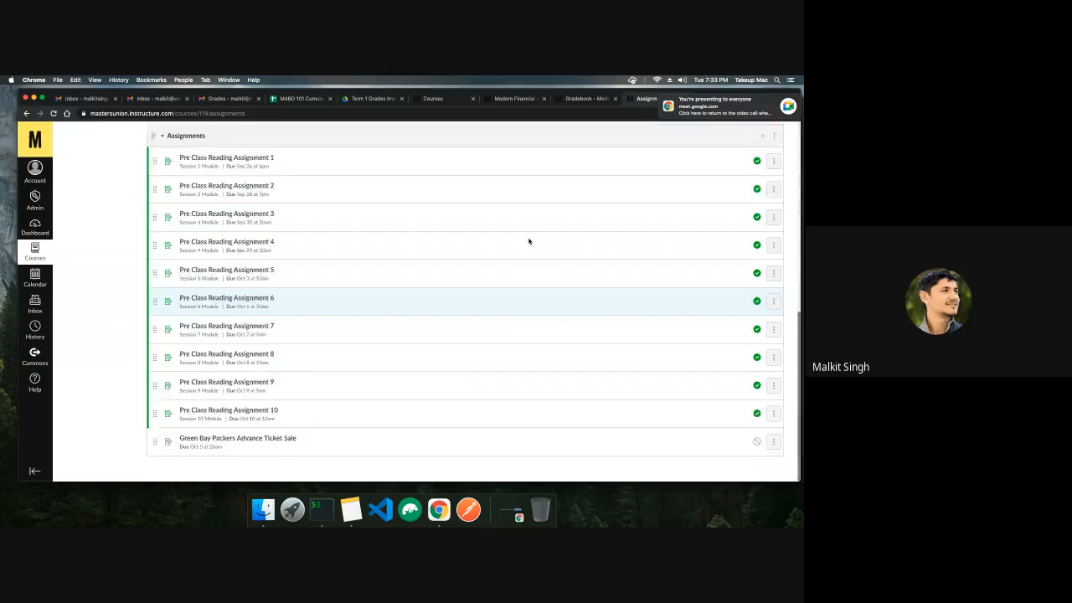
mouse_move(783, 101)
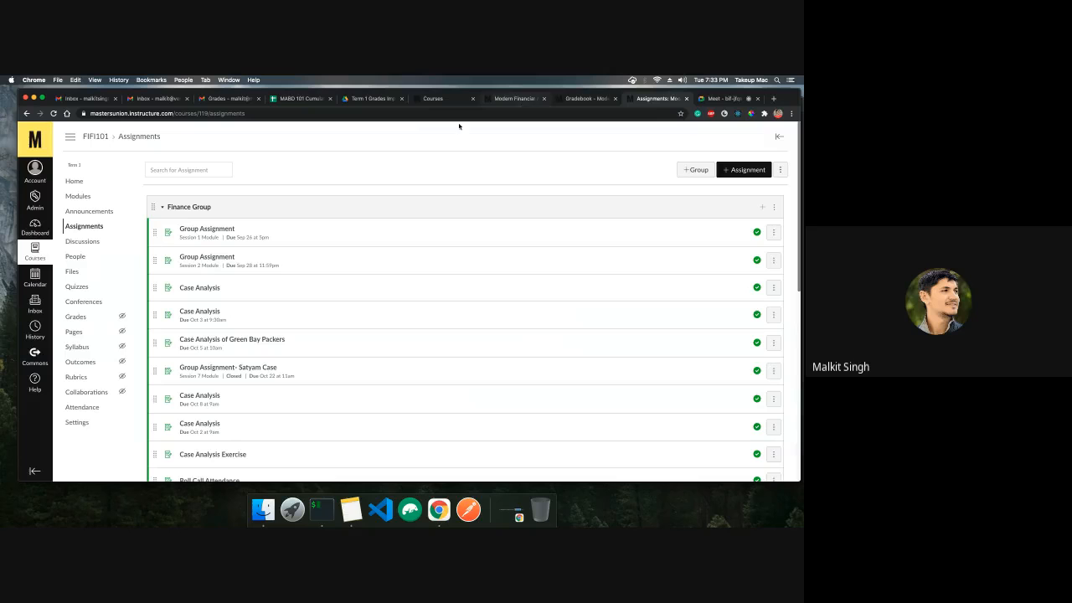
click(571, 101)
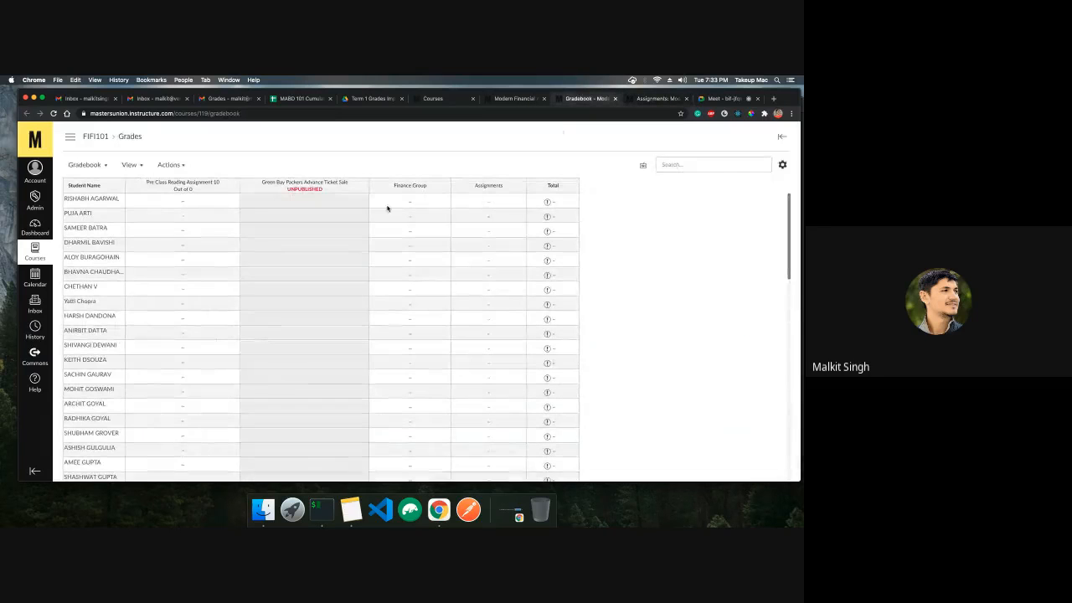
click(525, 100)
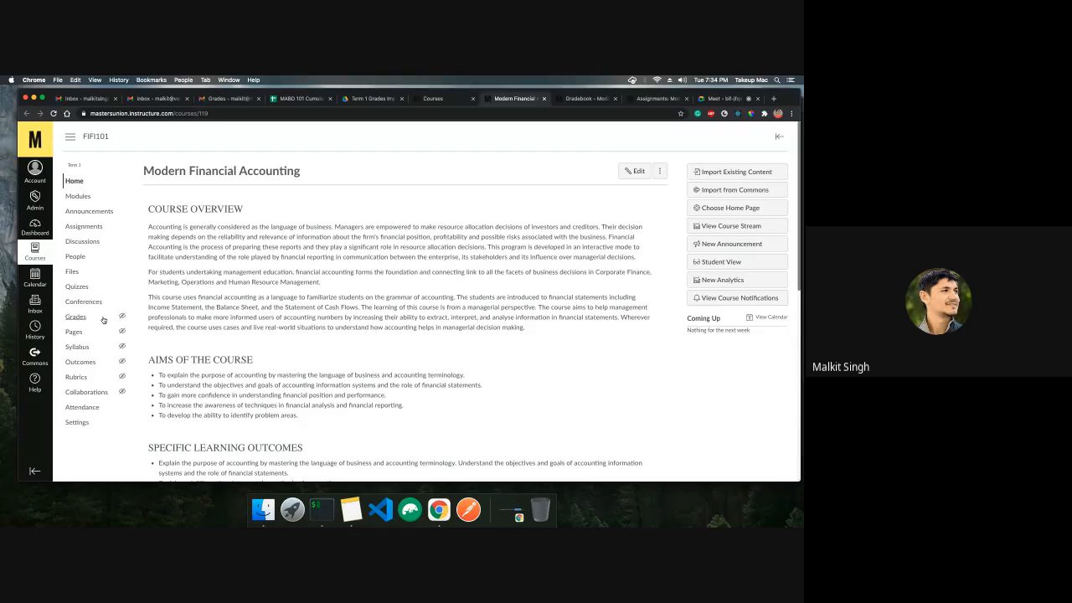
key(ctrl+Tab)
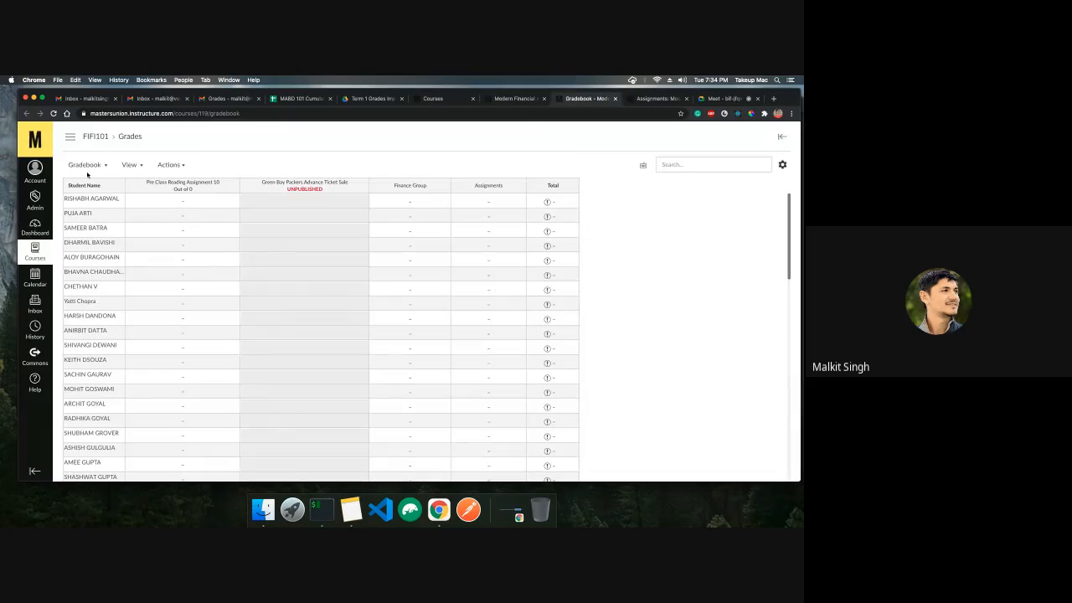
click(52, 113)
Scroll through the full assignments list and return to the gradebook
click(642, 99)
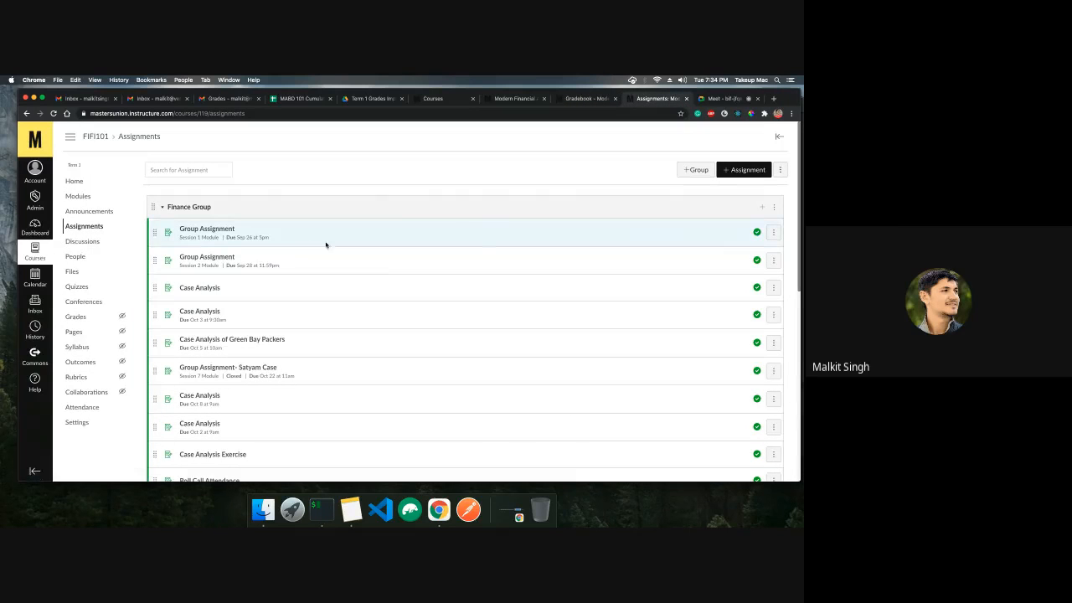
scroll(478, 211, down, 5)
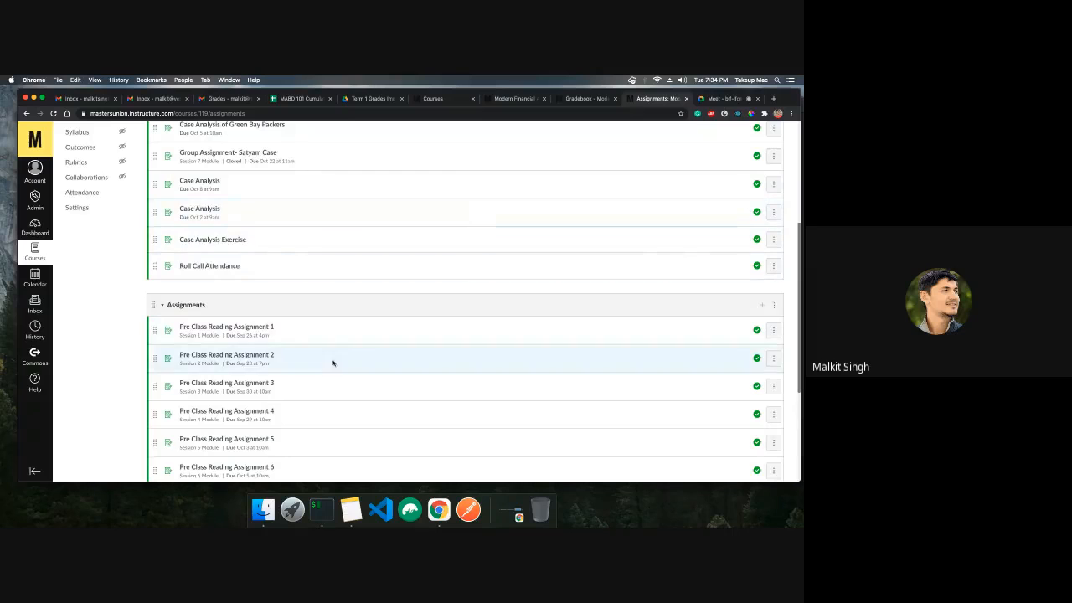
scroll(251, 302, down, 4)
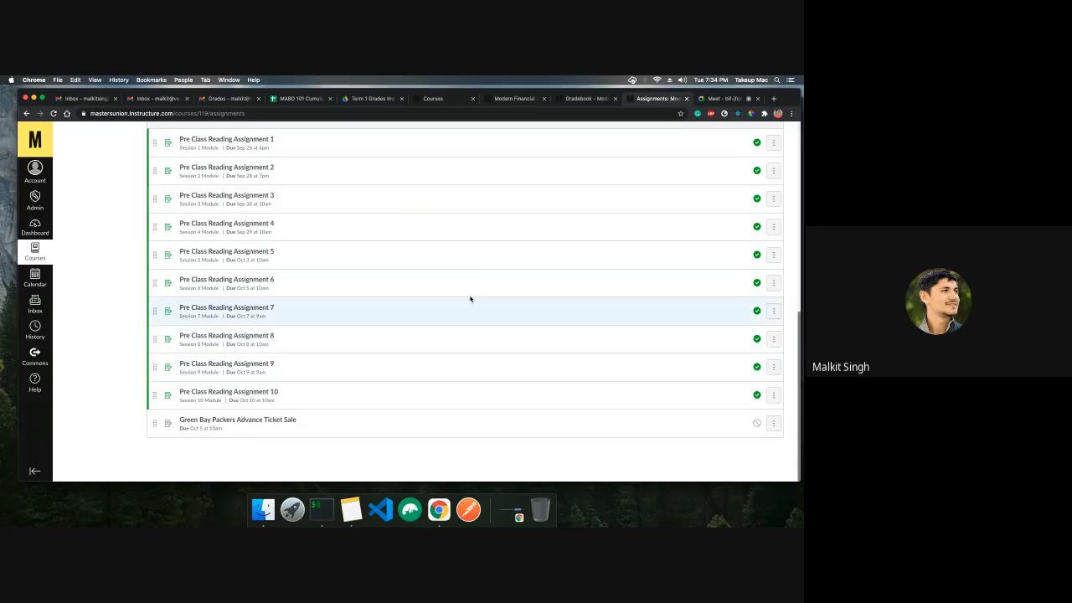
click(587, 99)
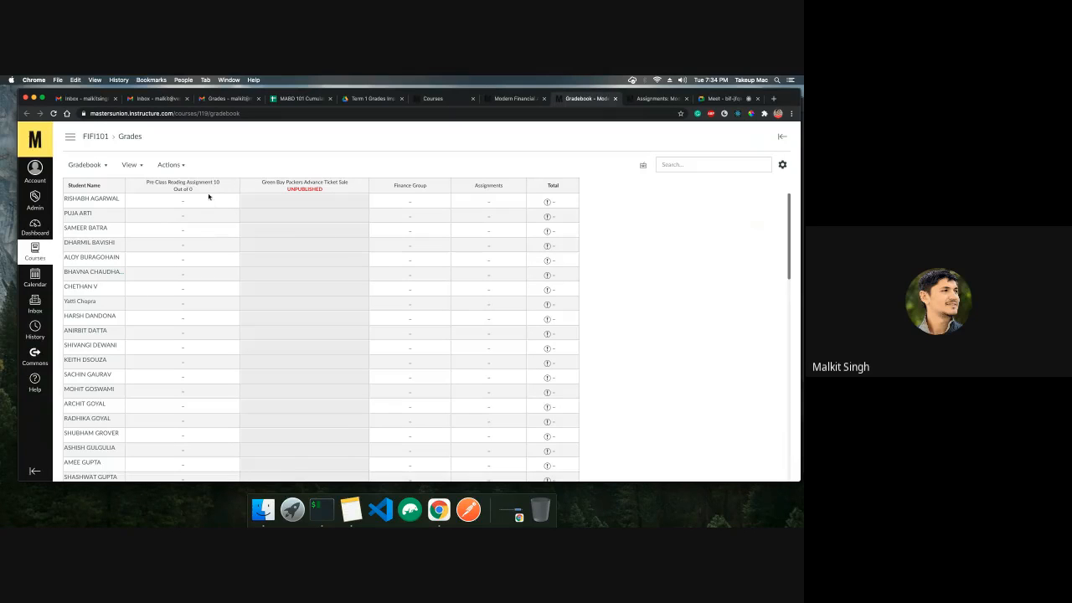
Open the FIFI101 term 1 grades import sheet from the Term 1 Grades Import Format folder
click(295, 98)
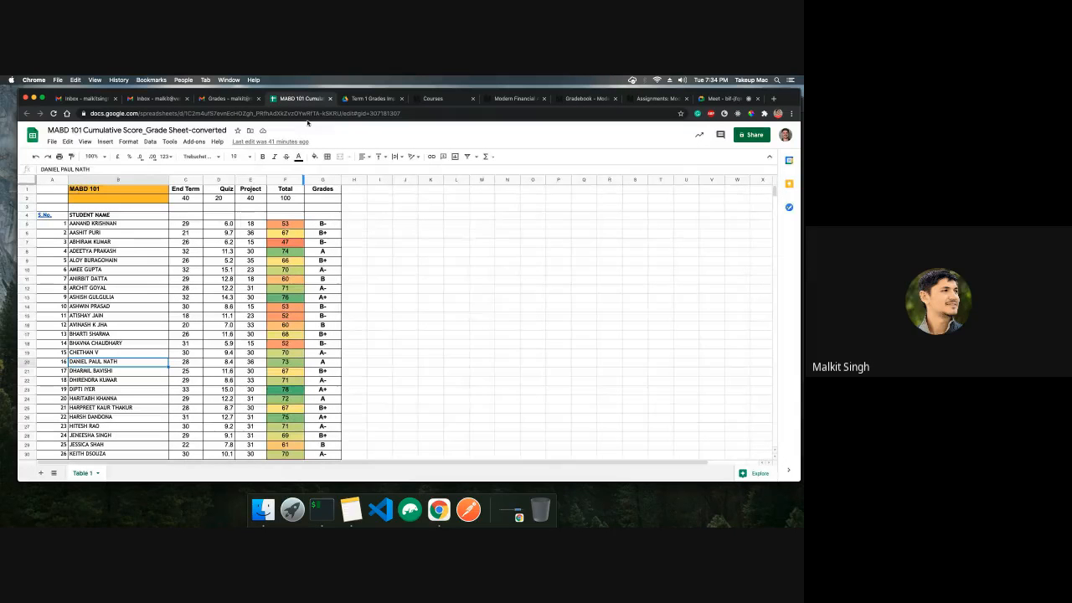
click(374, 98)
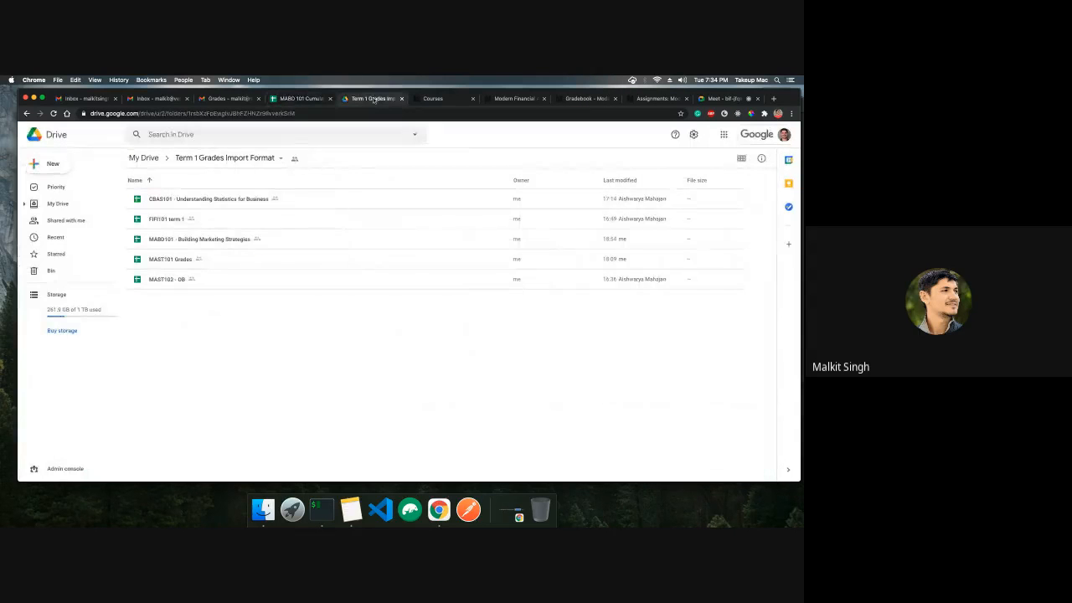
double_click(234, 223)
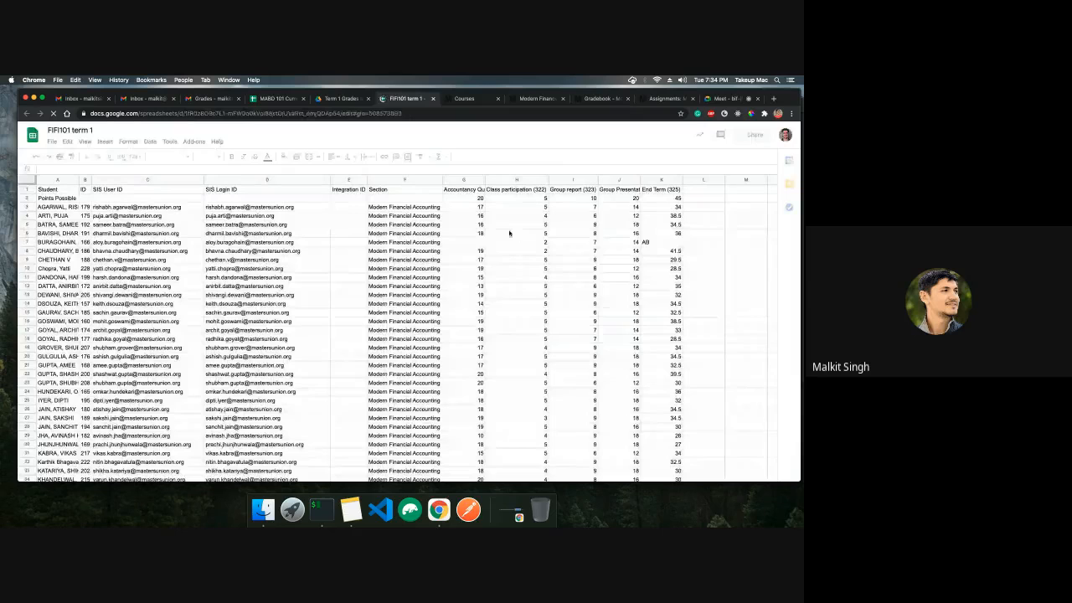
Open the FIFI Evaluation attachment from the Grades email and inspect its score columns
click(214, 99)
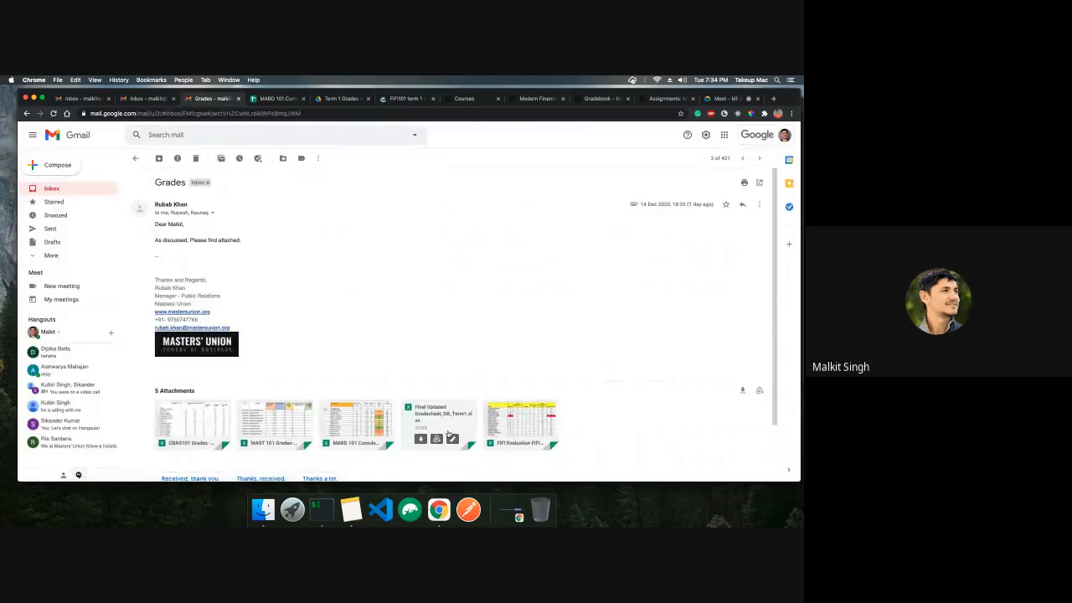
click(503, 440)
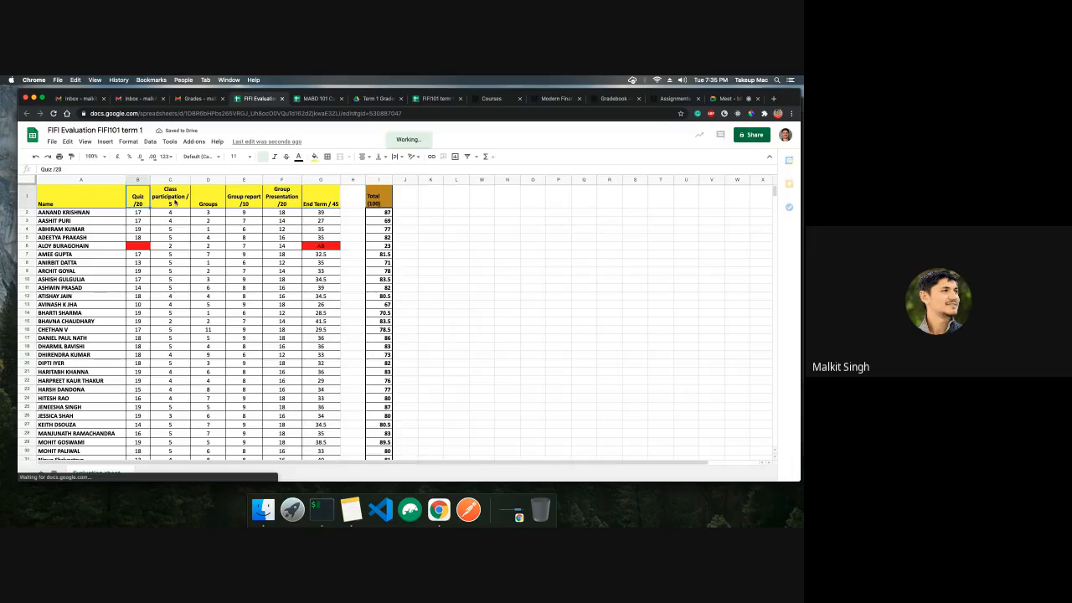
key(Right)
key(Right)
key(Right)
key(Right)
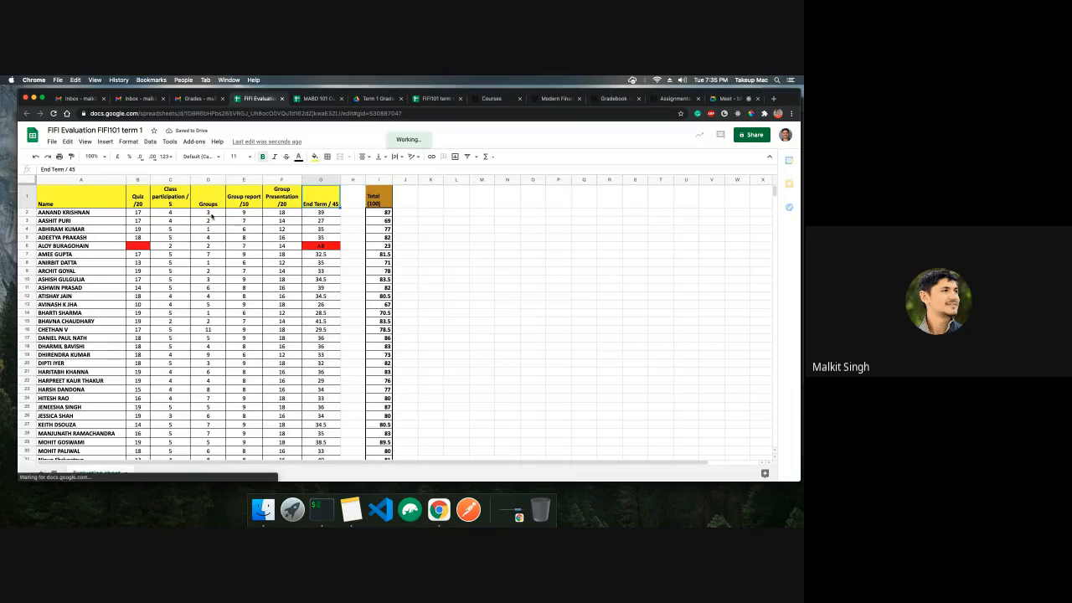
click(211, 181)
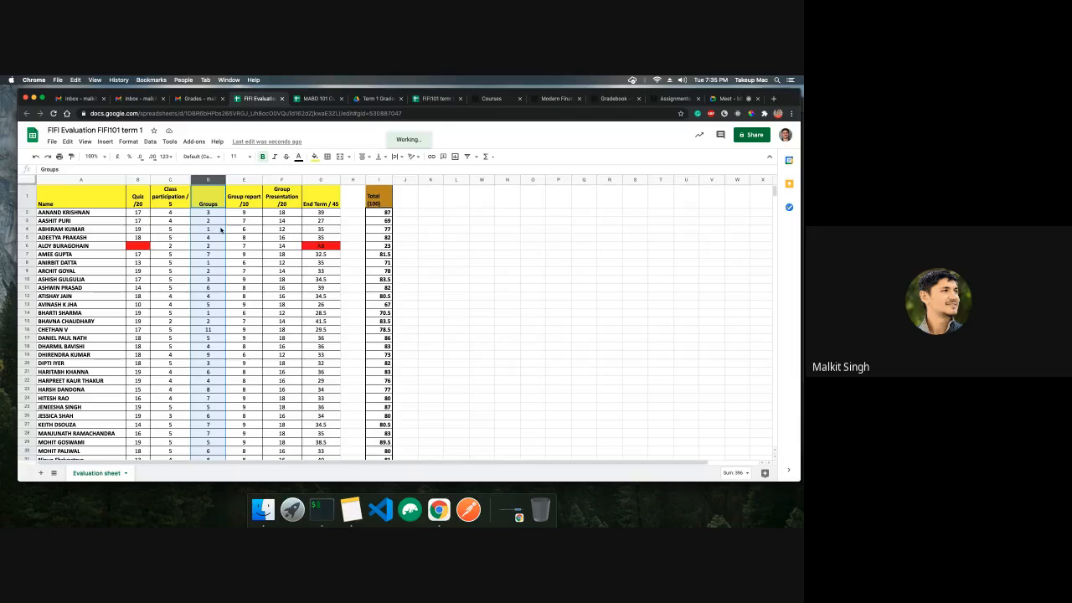
click(207, 214)
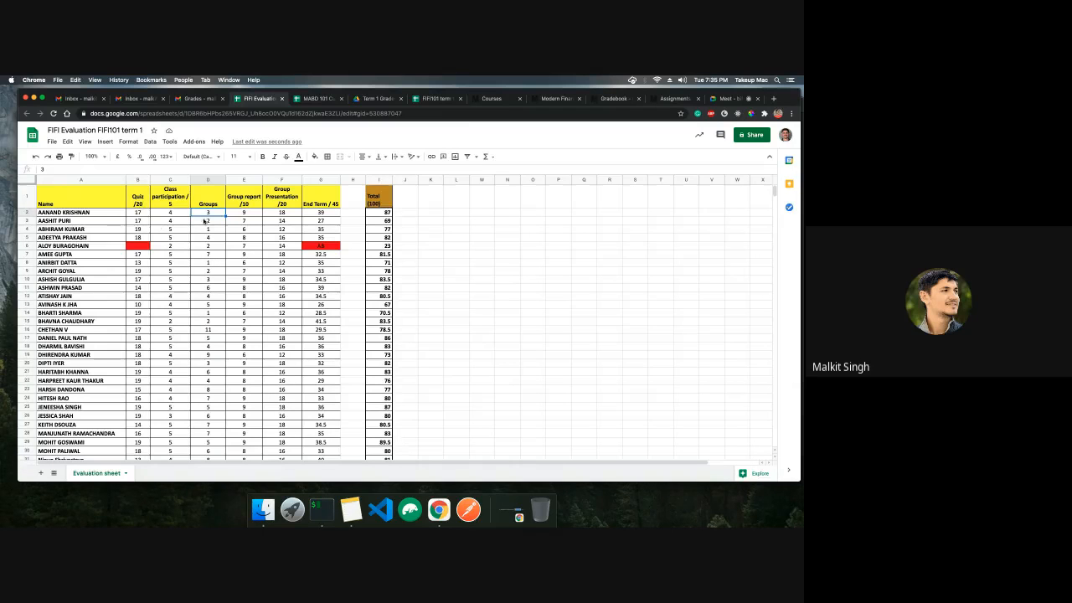
Switch between the gradebook, the evaluation sheet and the assignments list to compare them
click(628, 100)
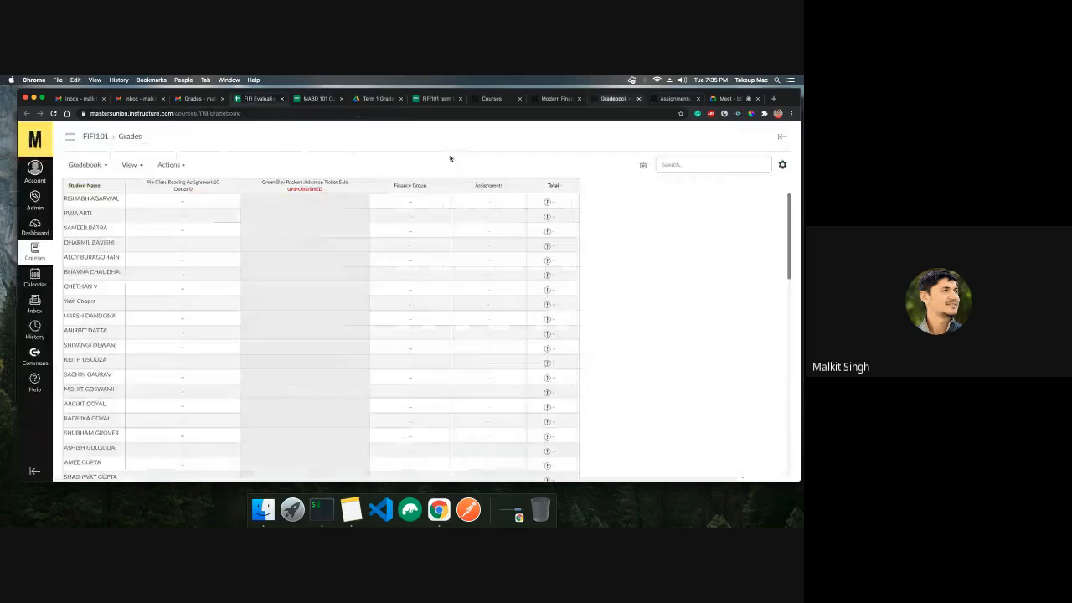
click(277, 100)
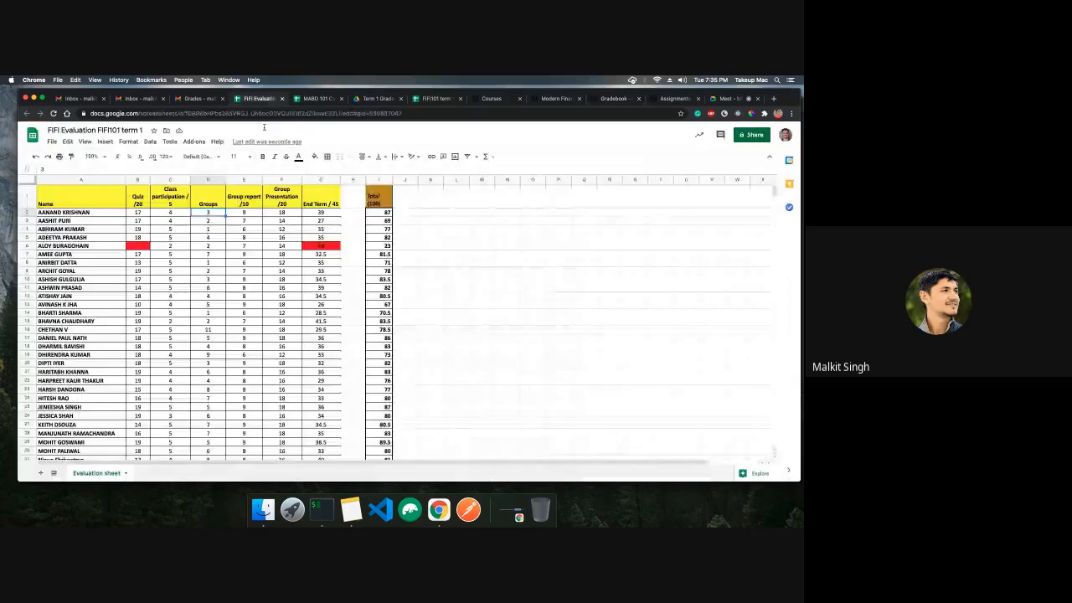
click(624, 99)
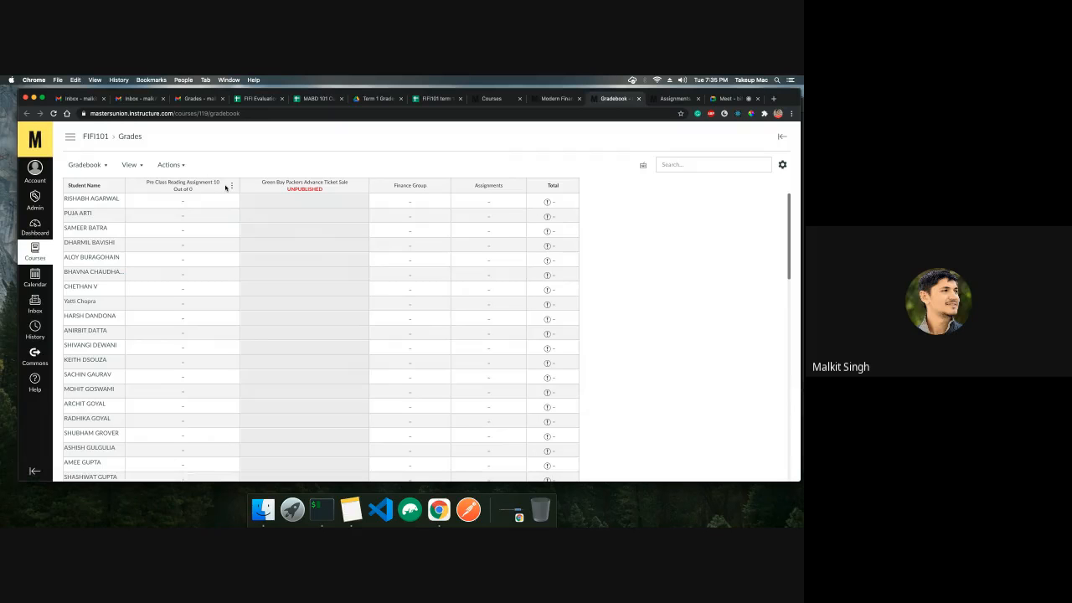
click(675, 99)
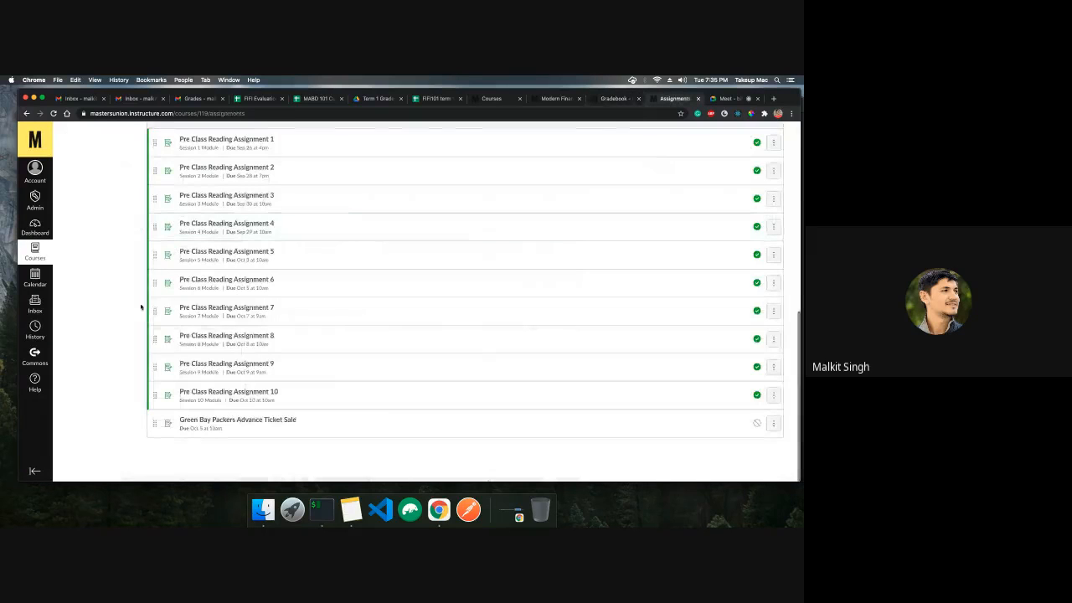
click(623, 100)
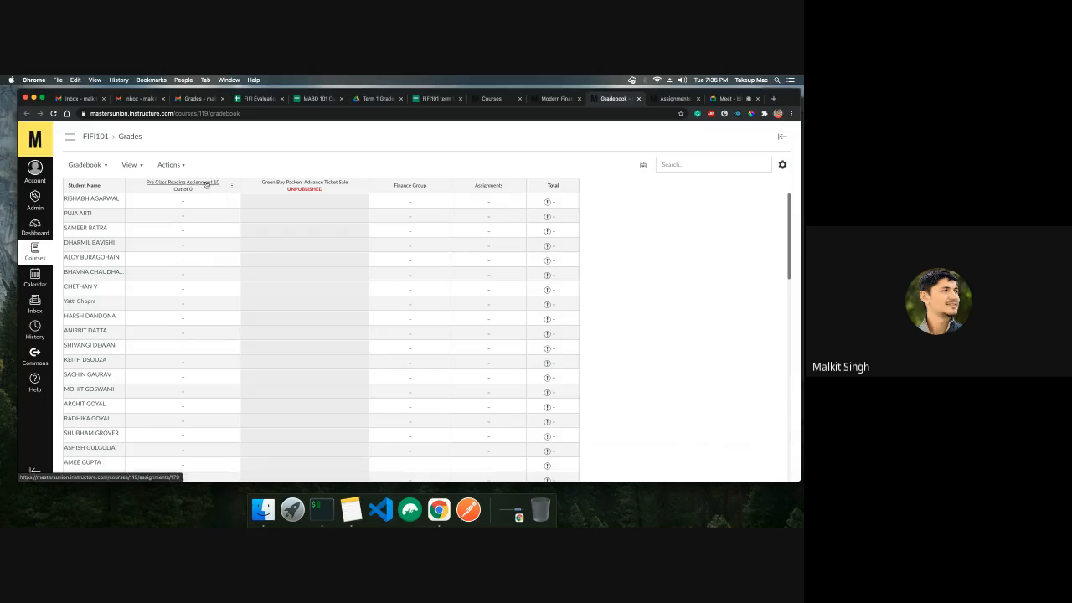
click(672, 100)
Edit Pre Class Reading Assignment 10 so its grade displays as Not Graded, and save it
click(773, 395)
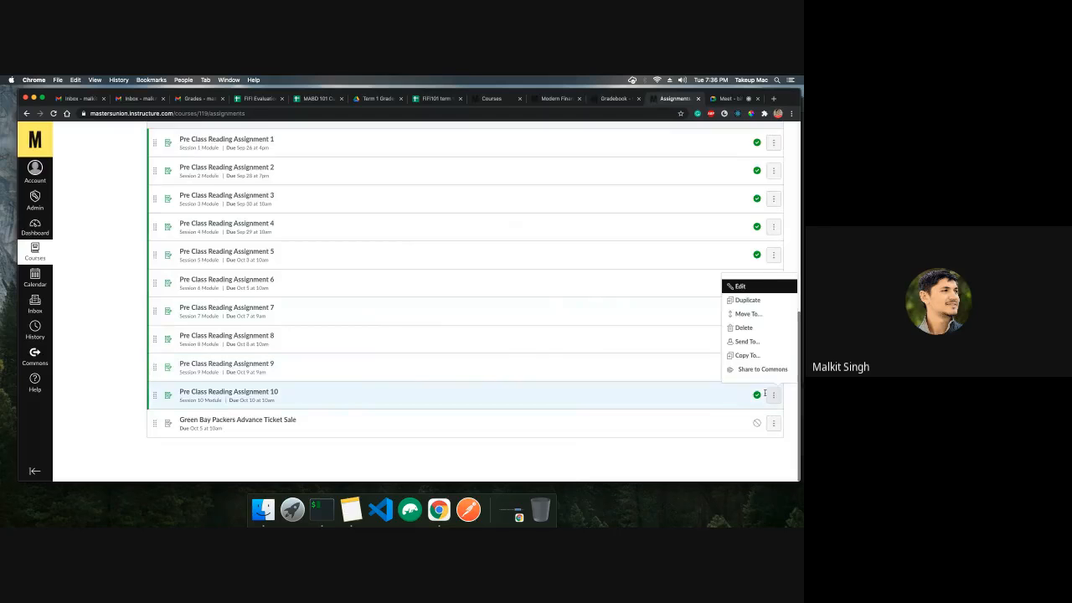
click(764, 287)
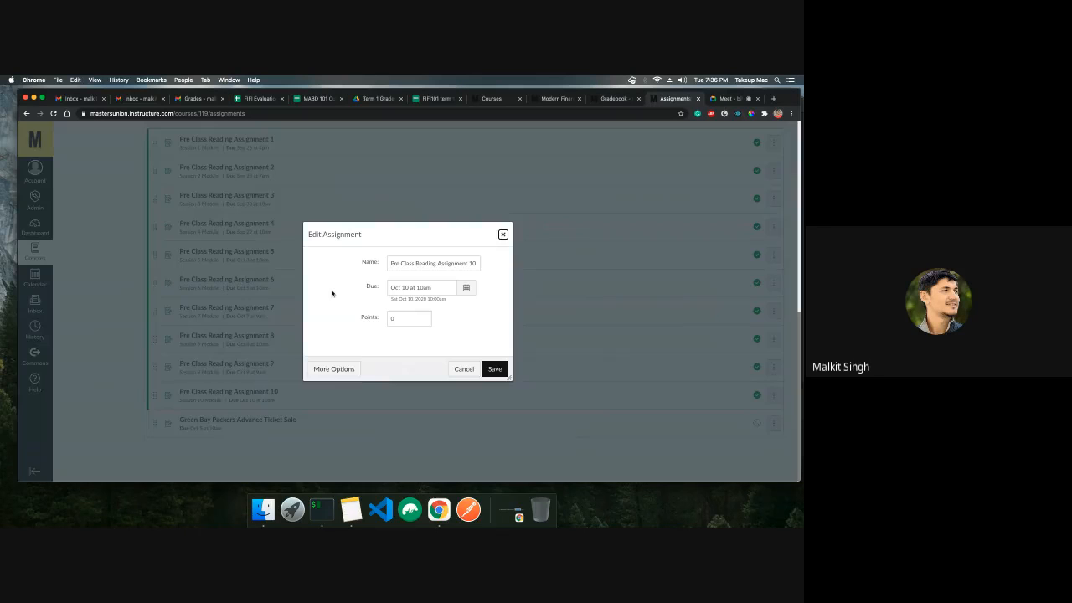
click(356, 370)
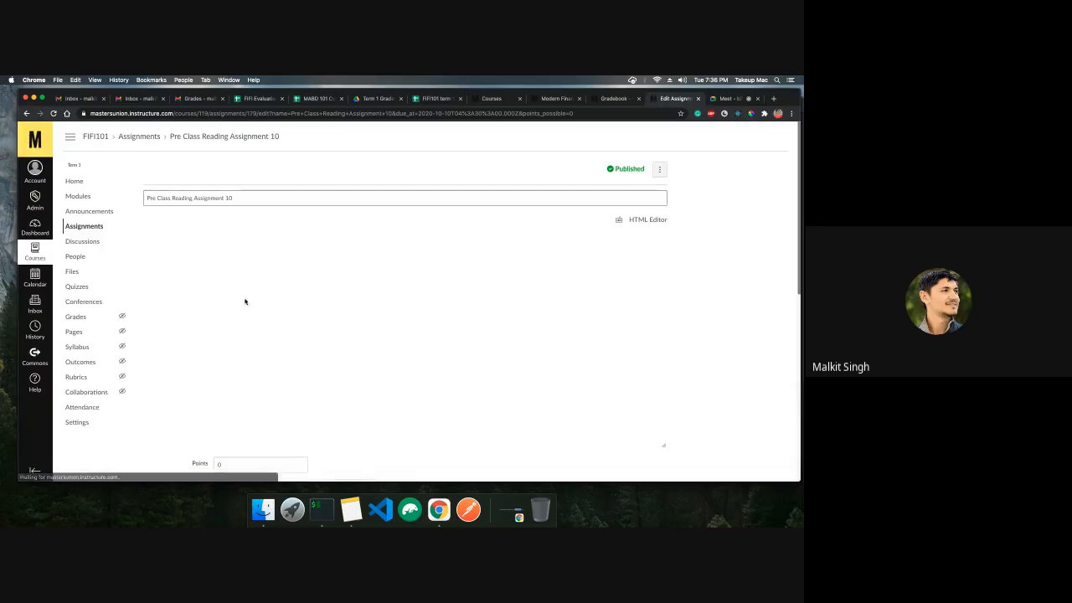
scroll(222, 331, down, 4)
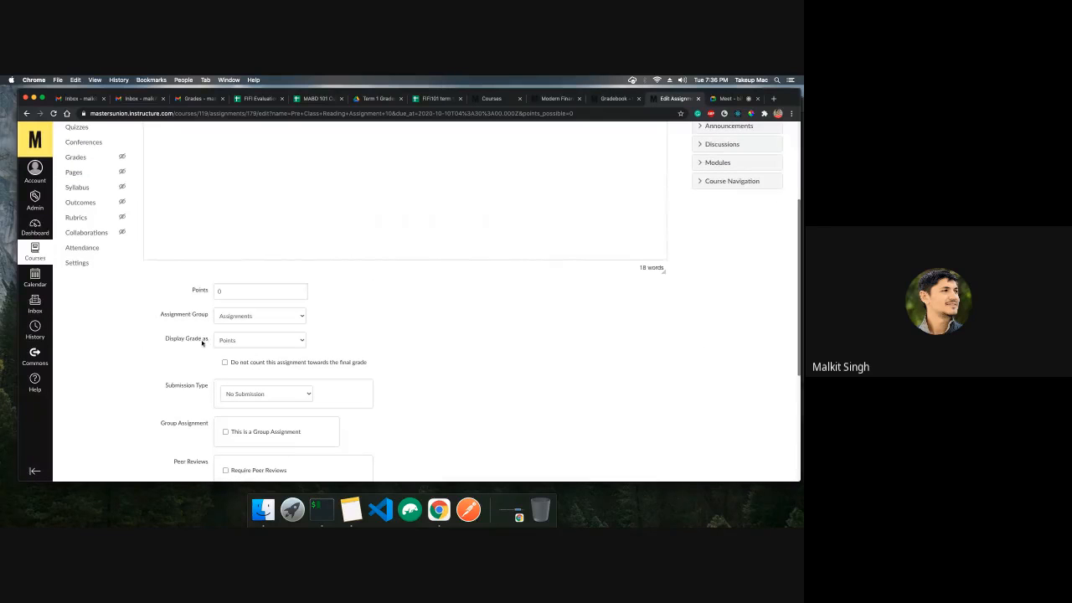
click(256, 342)
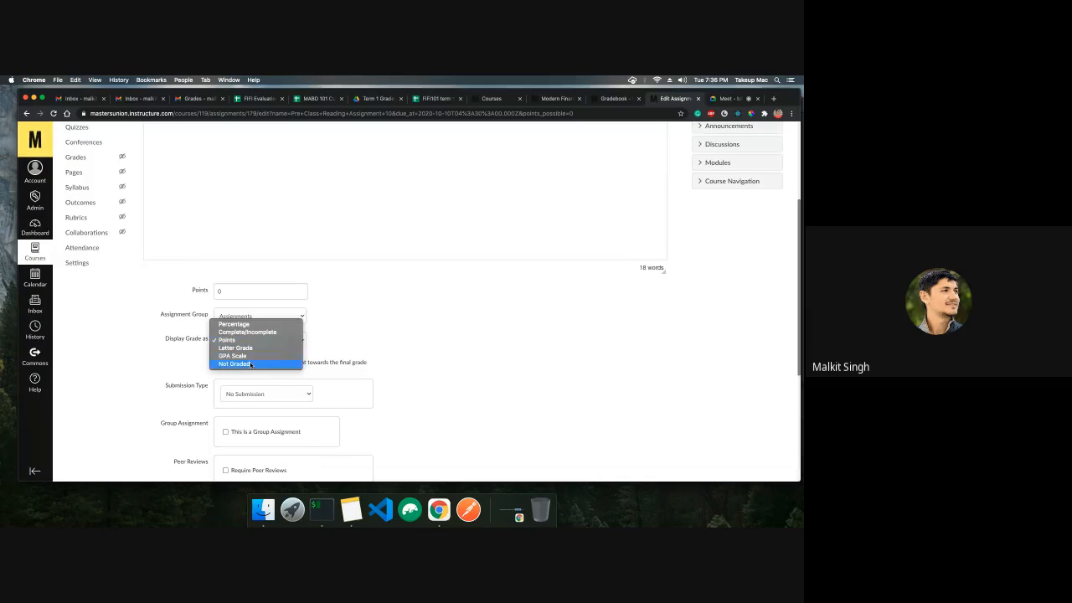
click(250, 363)
click(493, 335)
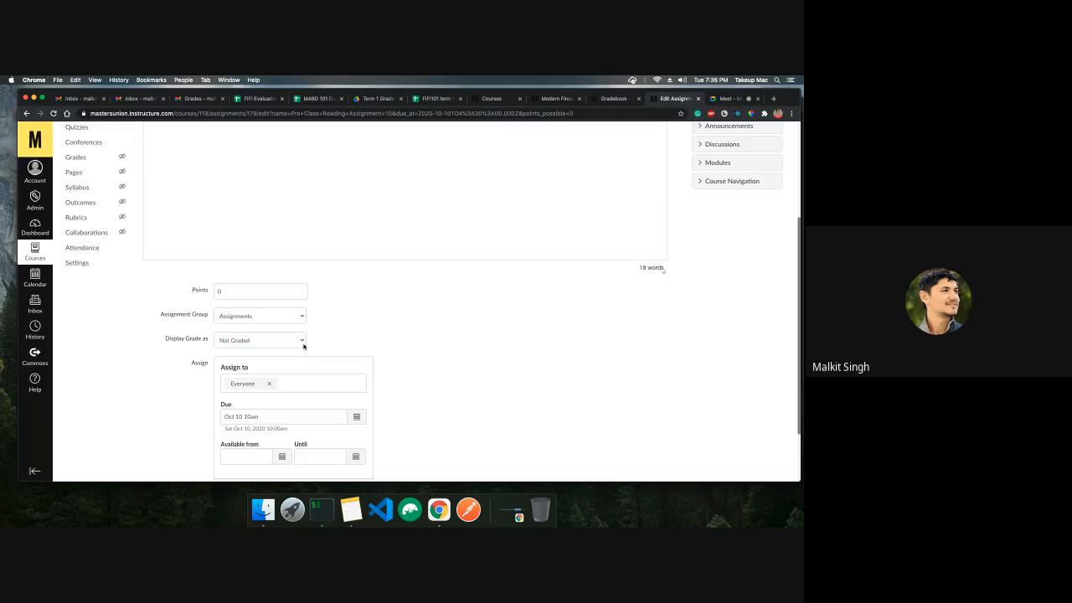
scroll(501, 347, down, 2)
click(645, 445)
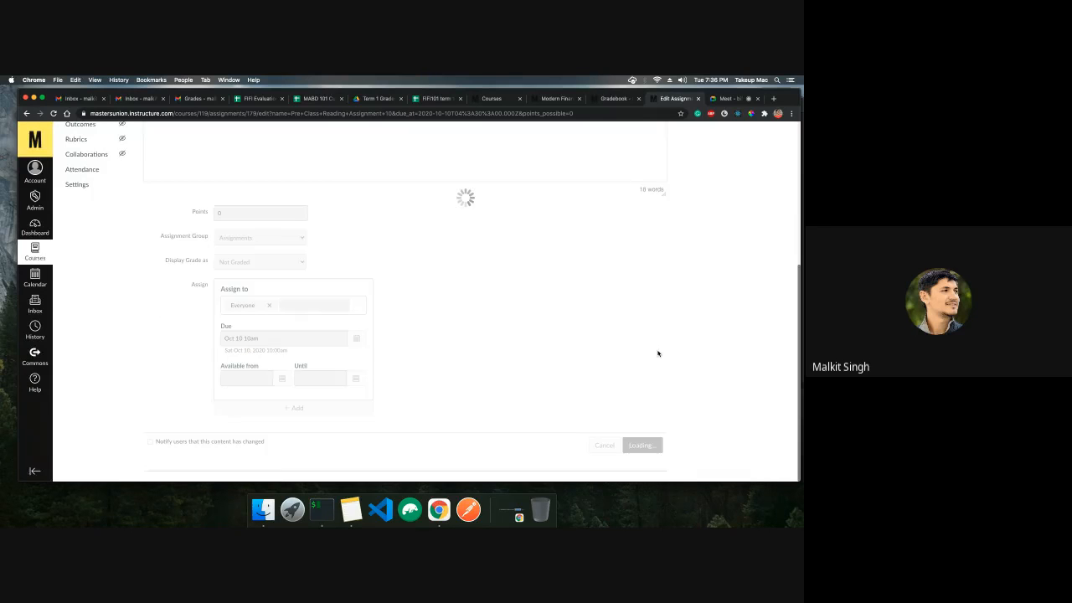
Reload the gradebook and return to the course's assignments list
click(616, 99)
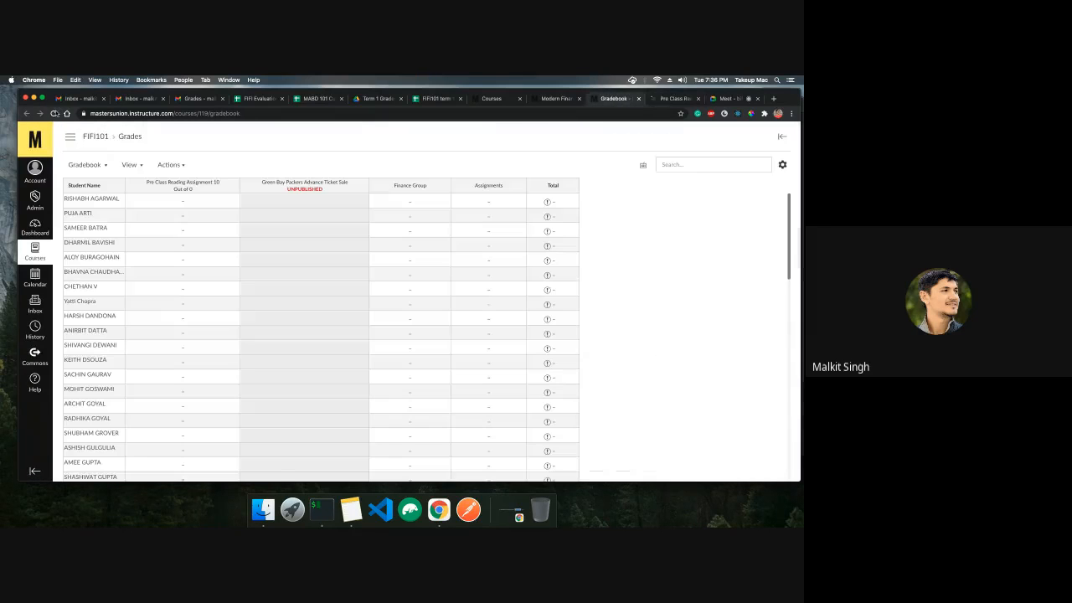
click(54, 113)
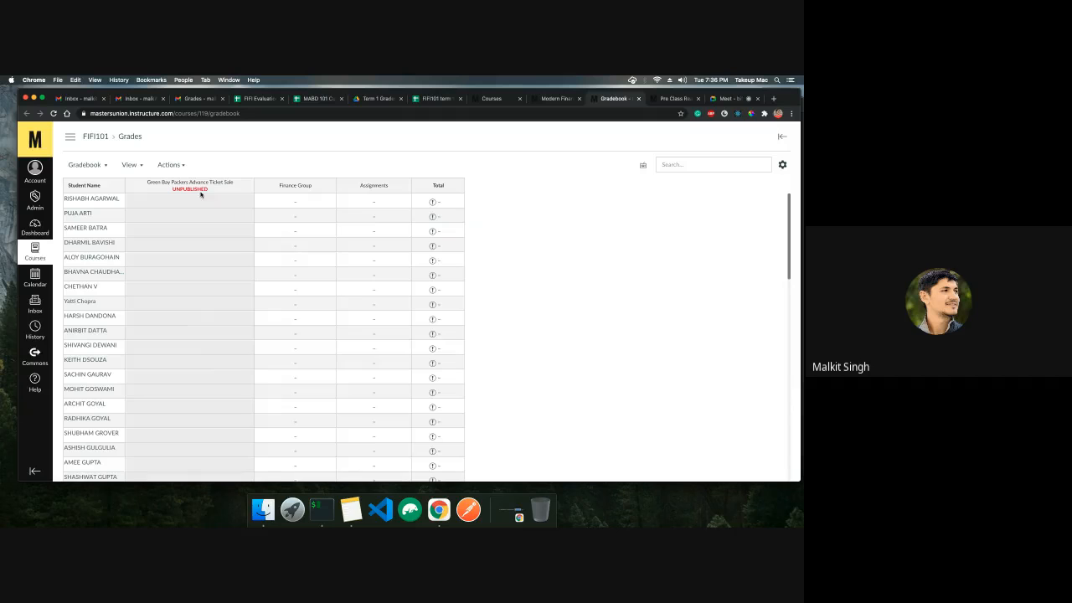
click(676, 99)
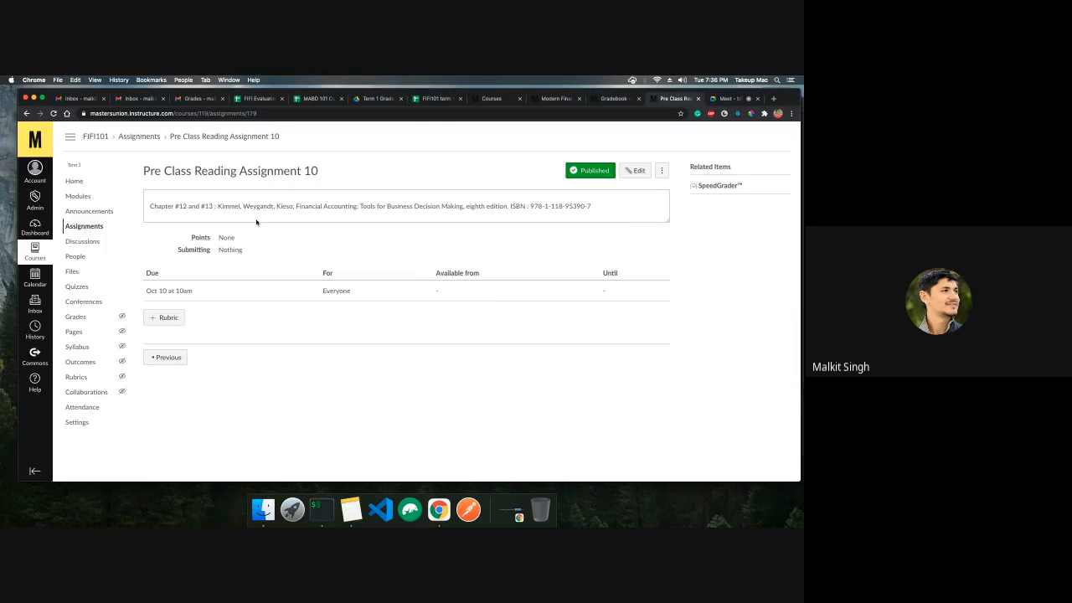
click(157, 139)
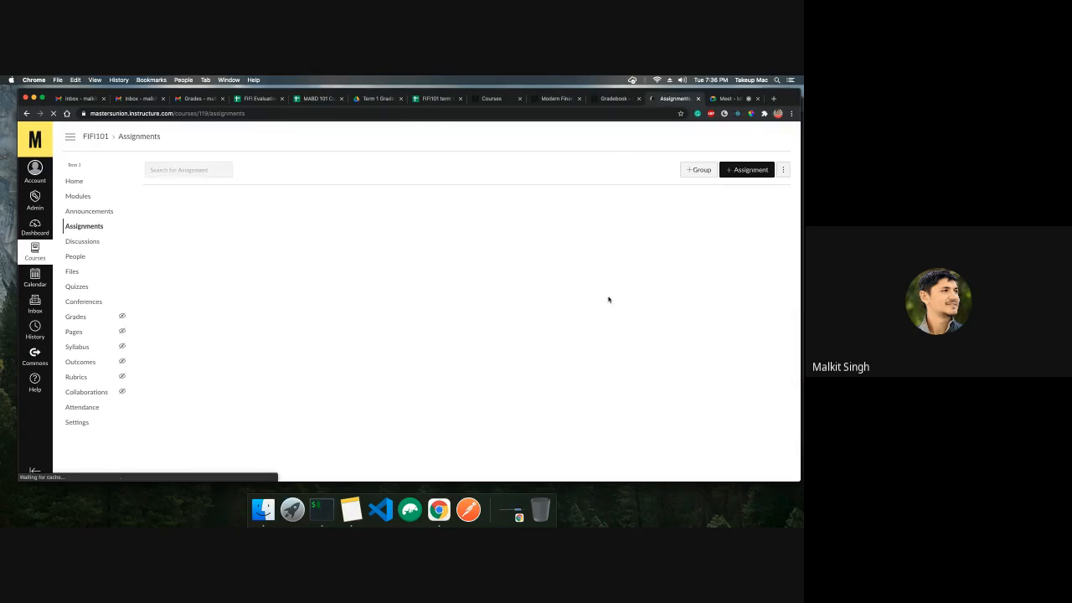
scroll(600, 301, down, 10)
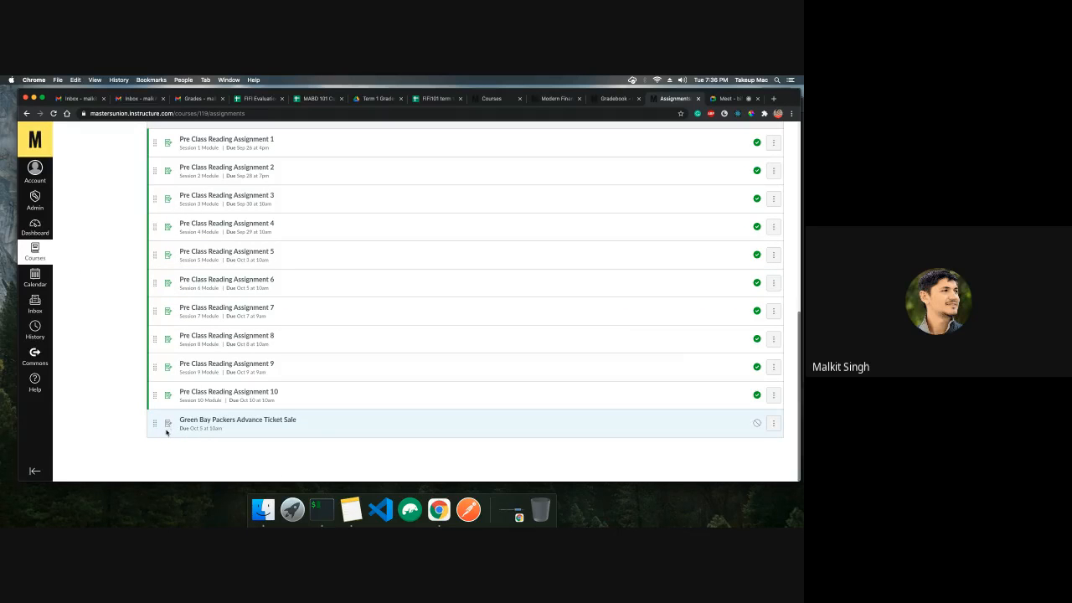
Delete the Green Bay Packers Advance Ticket Sale assignment from the assignments list and reload the gradebook
click(773, 423)
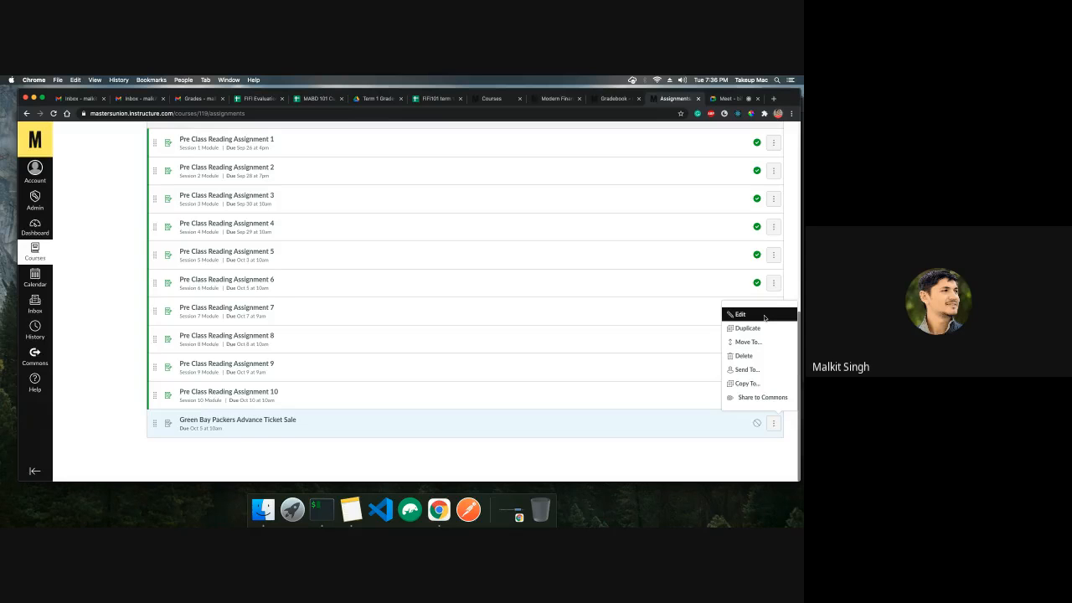
click(746, 356)
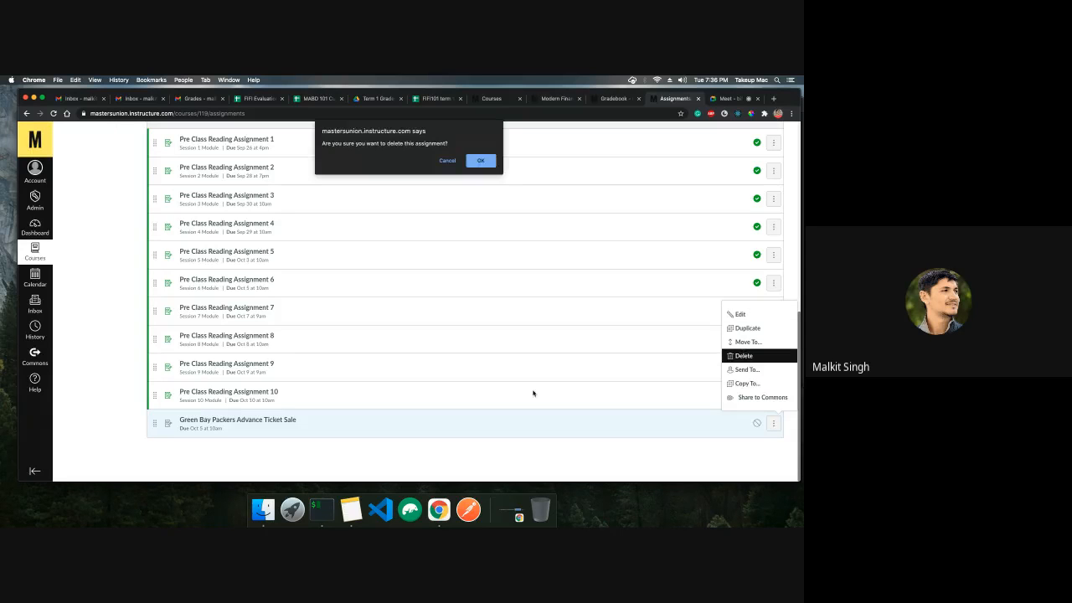
click(490, 165)
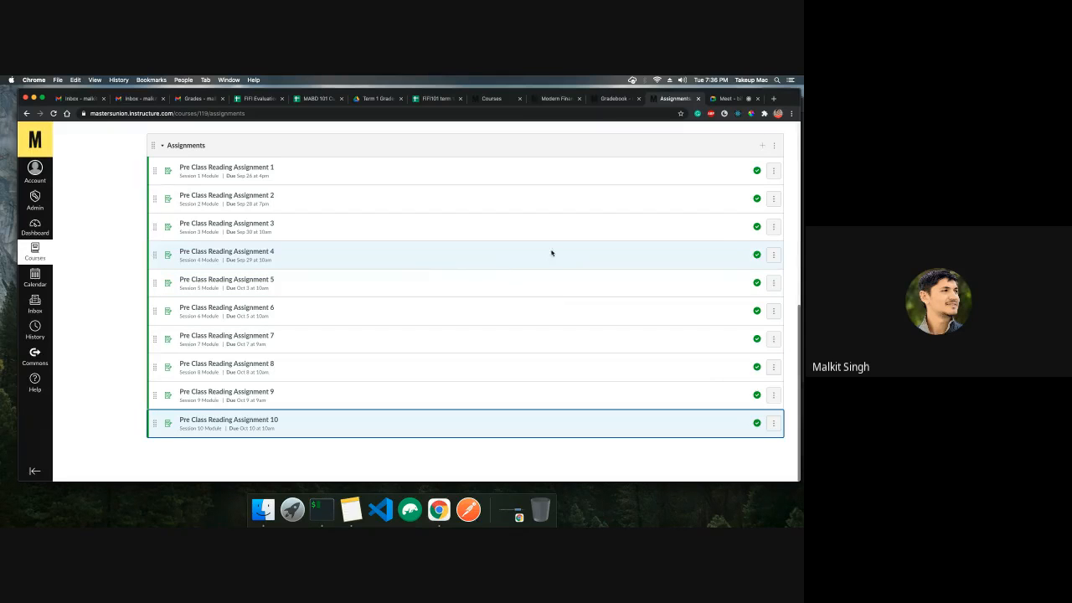
click(611, 99)
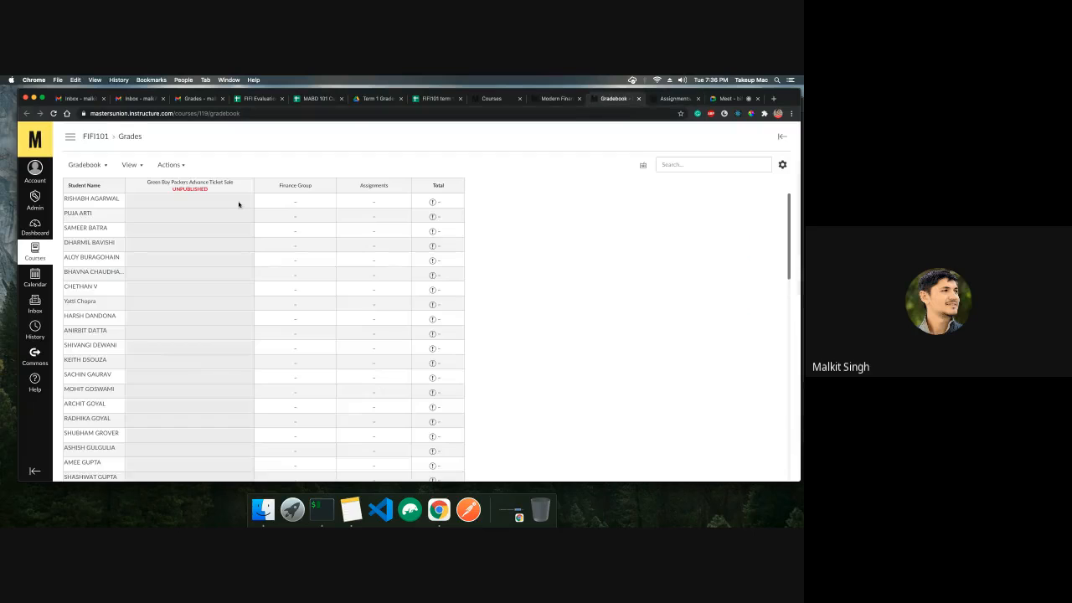
click(52, 113)
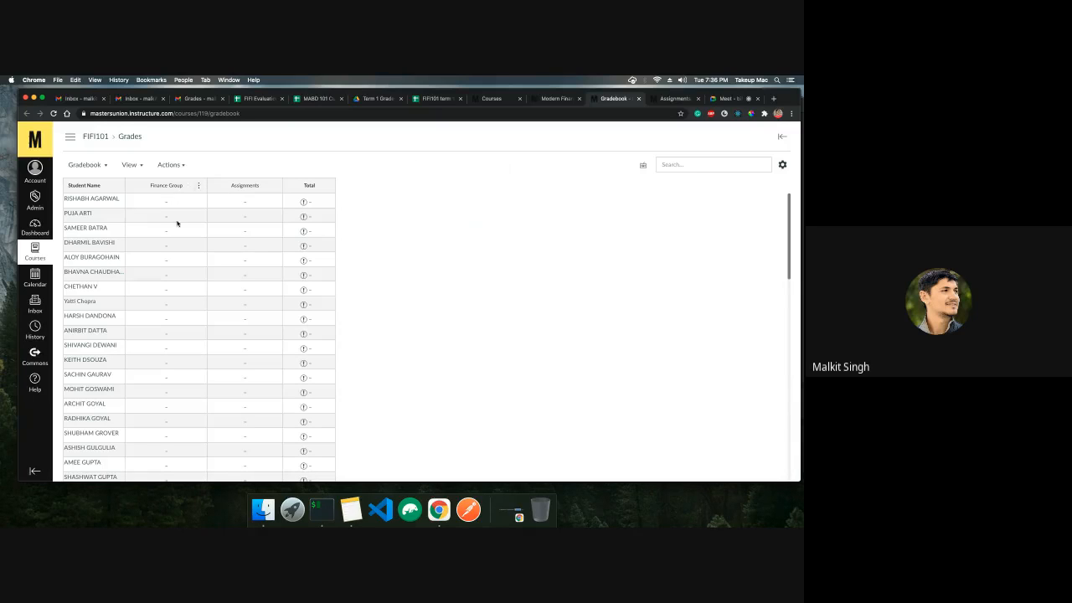
Switch between the evaluation sheet, the assignments list and the FIFI101 term 1 sheet to compare them
click(257, 99)
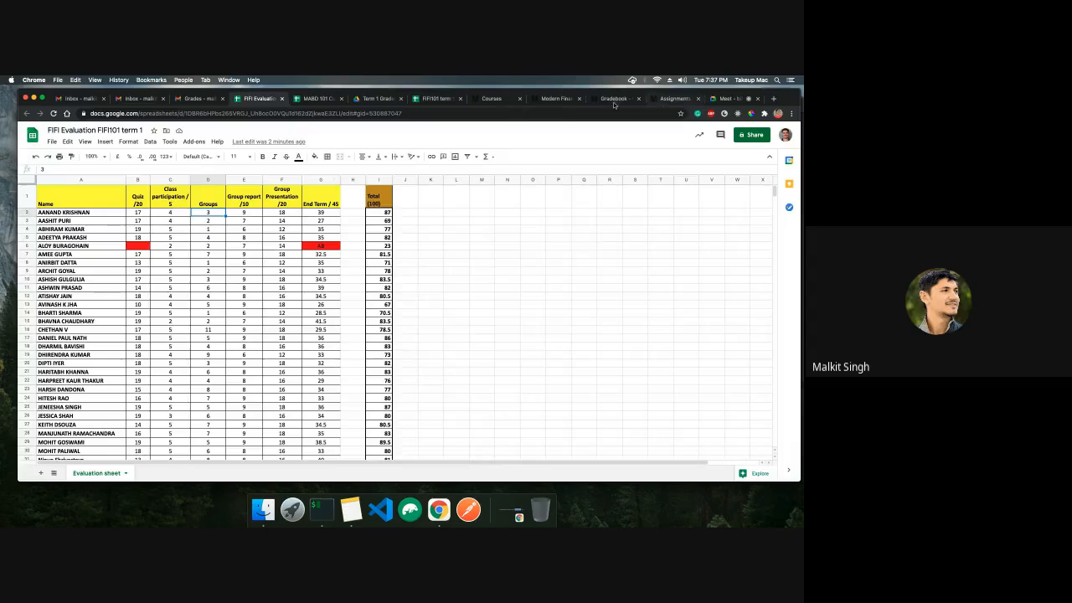
click(680, 99)
scroll(275, 294, up, 15)
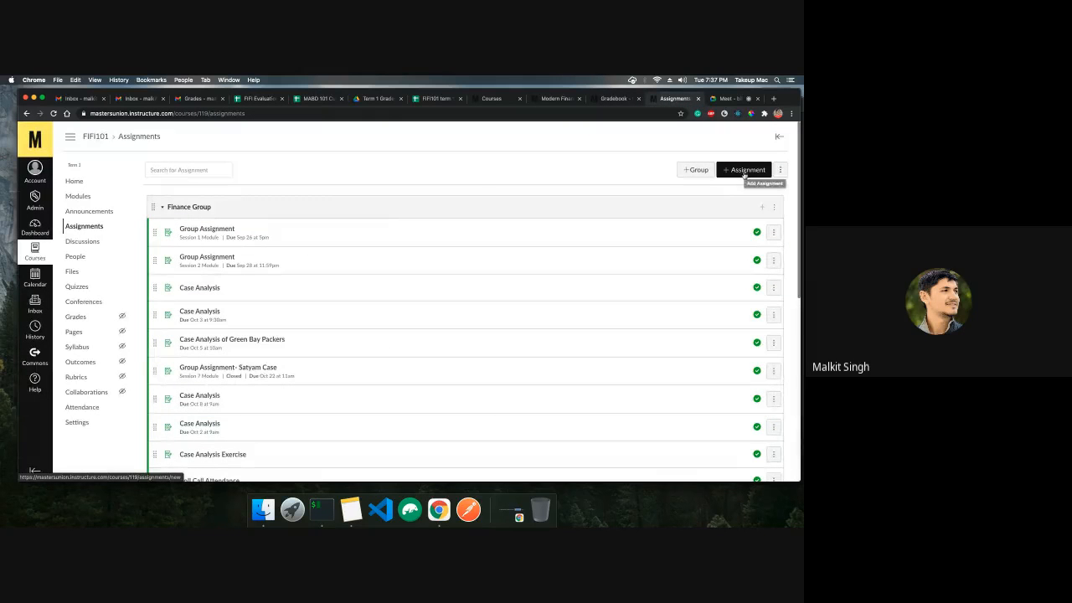
click(258, 99)
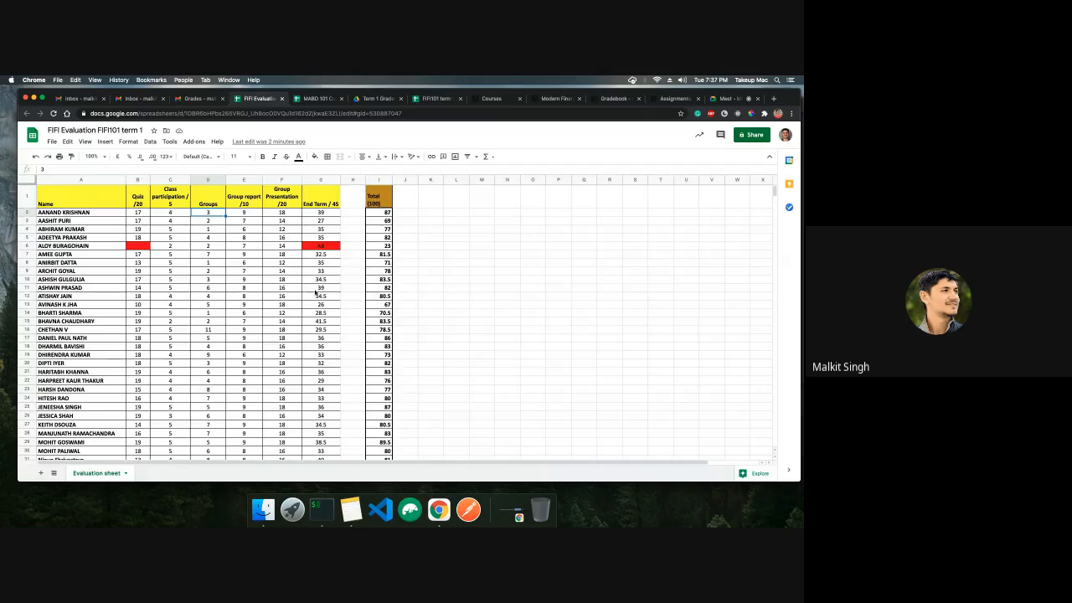
click(427, 99)
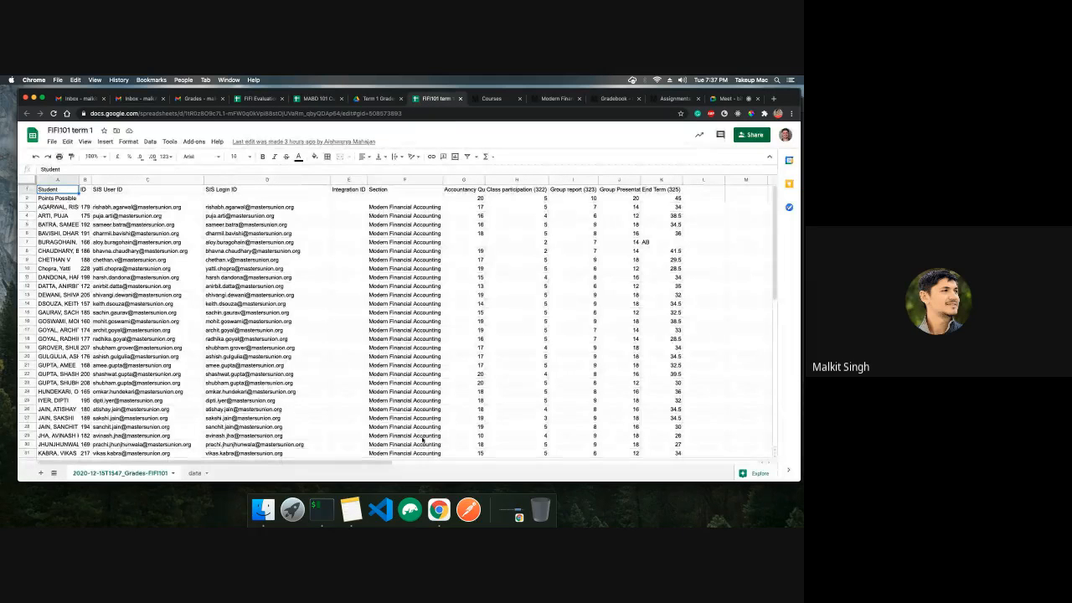
Autofit the Accountancy Quiz and Group Presentation column widths in the FIFI101 term 1 sheet
double_click(484, 179)
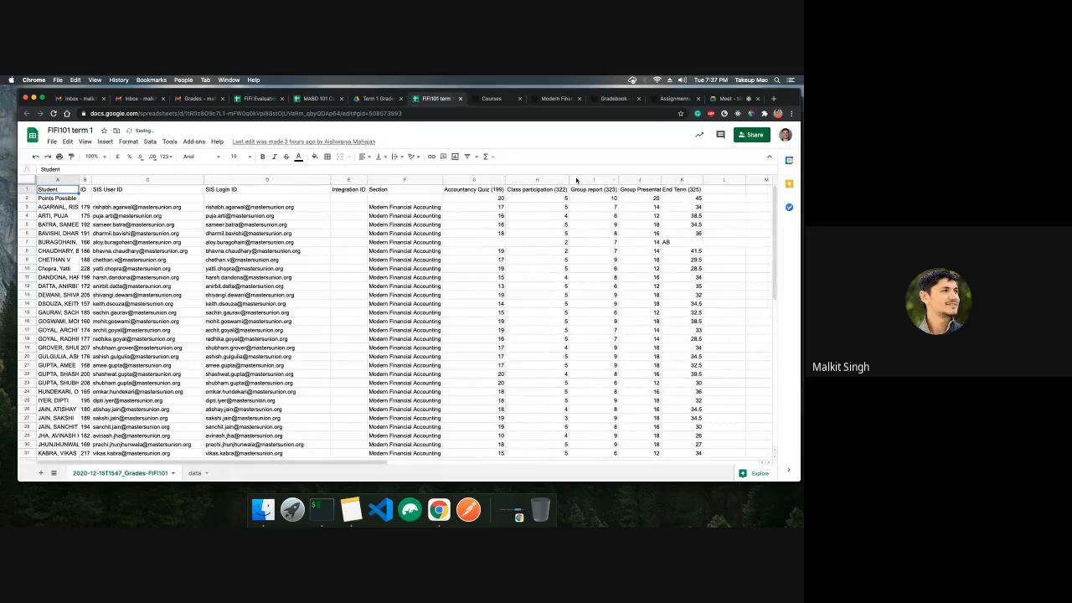
double_click(661, 179)
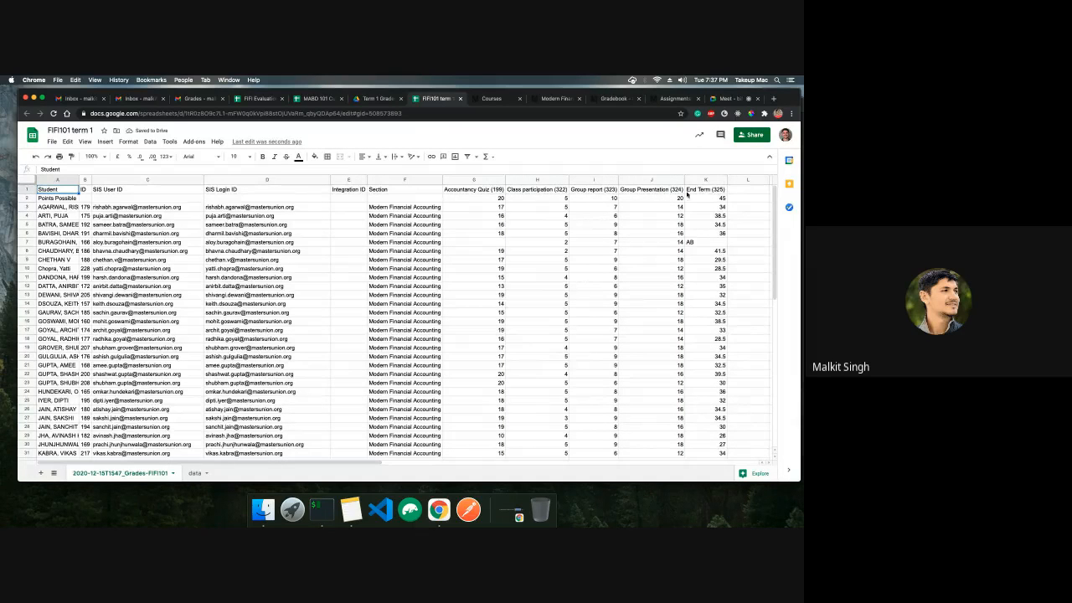
click(495, 193)
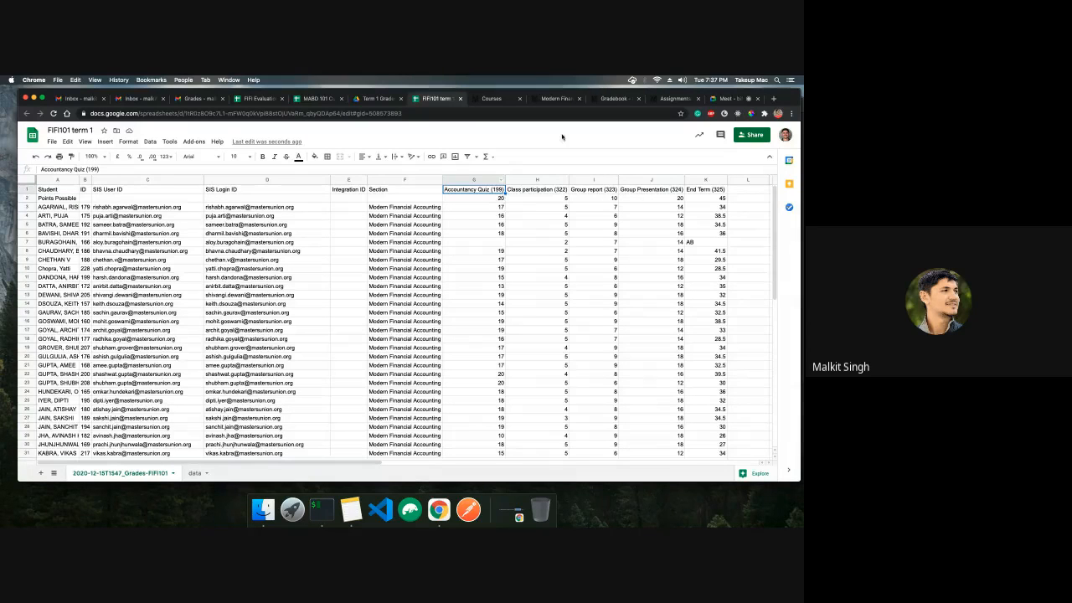
Flip between the assignments list, the evaluation sheet and the FIFI101 term 1 sheet to compare column names
click(670, 98)
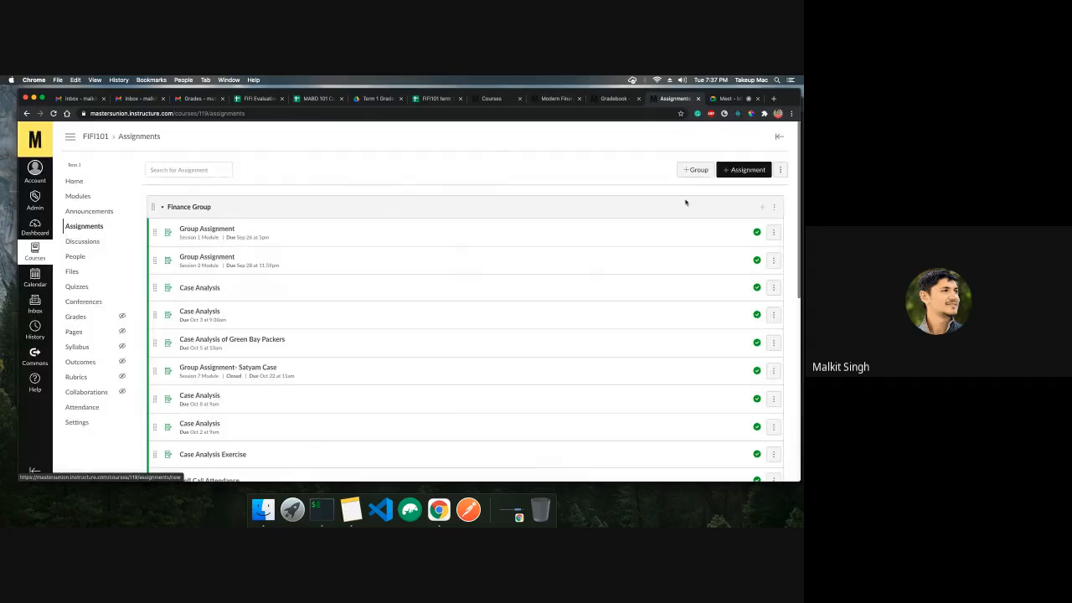
click(440, 99)
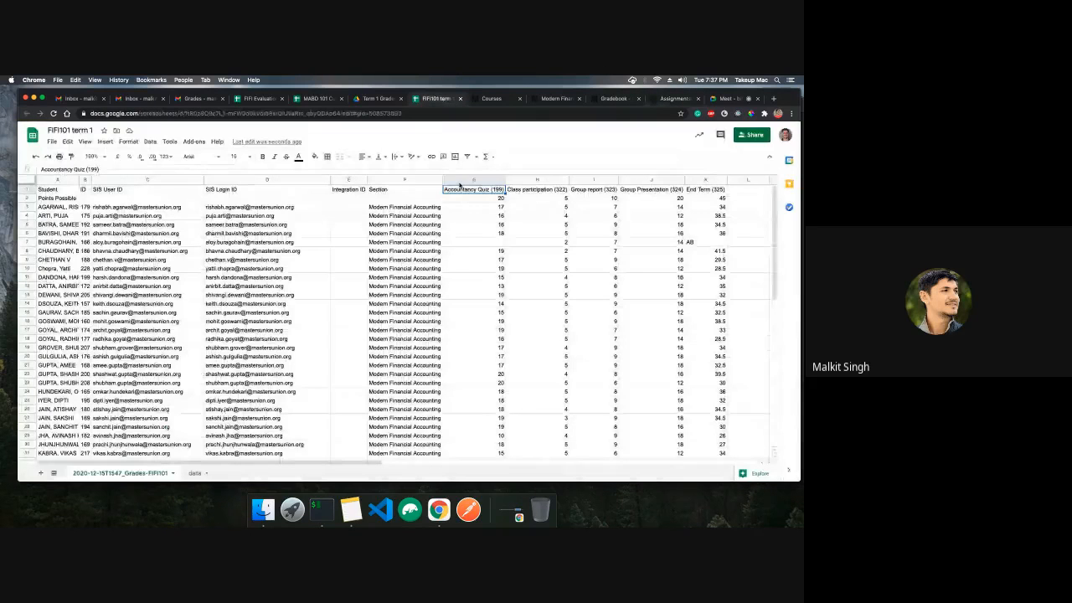
click(102, 170)
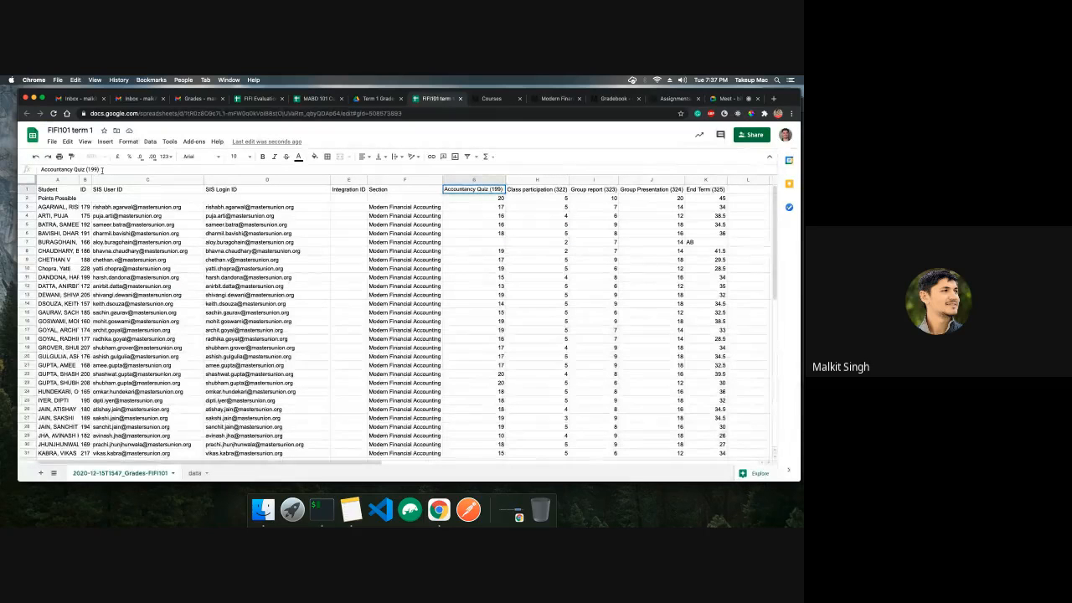
click(255, 99)
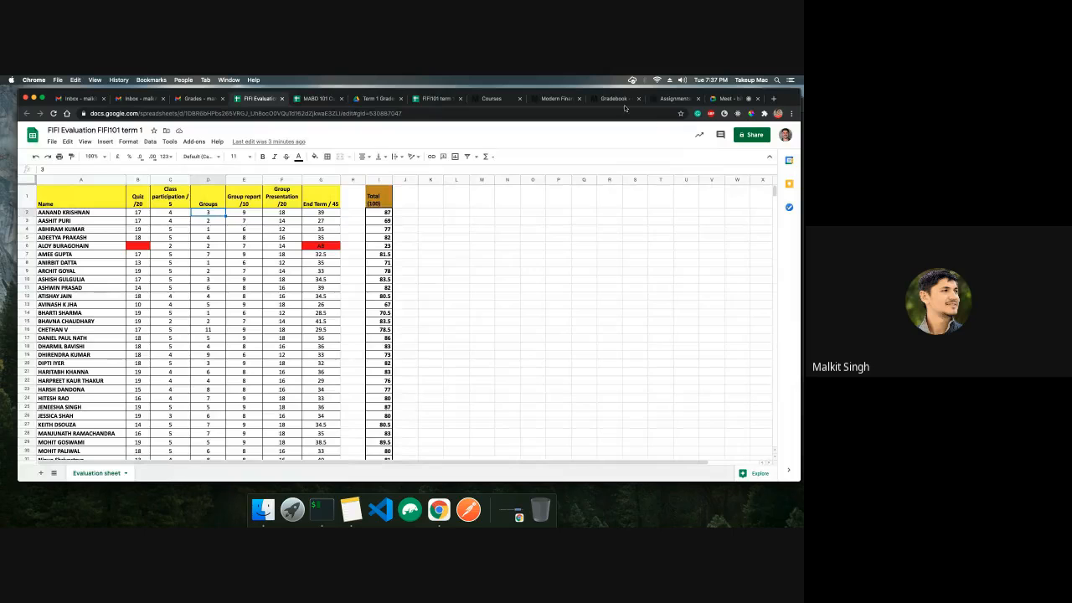
click(436, 99)
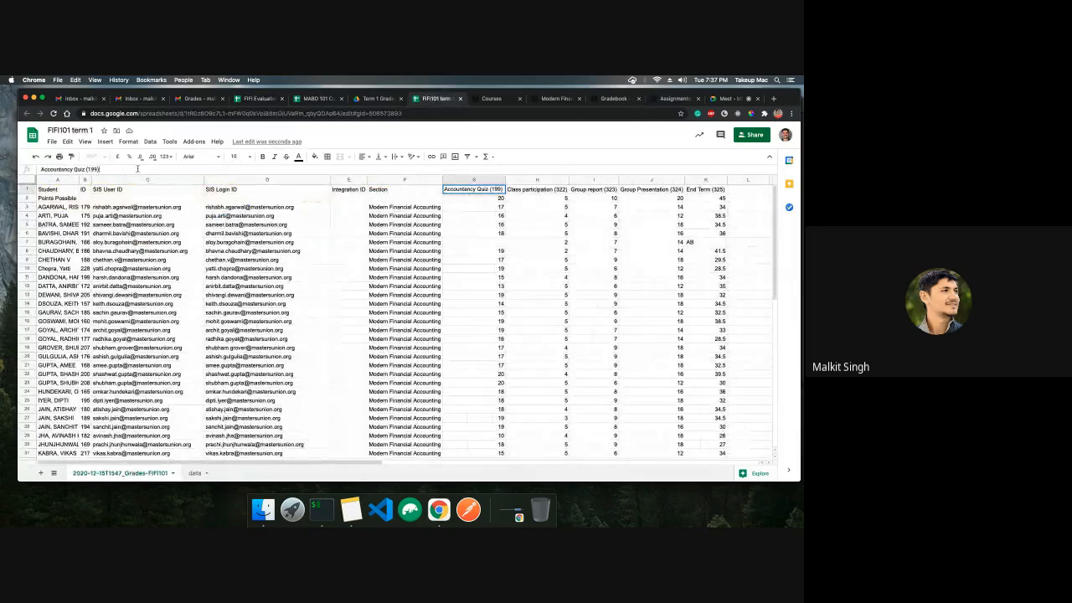
Strip the trailing ID numbers from the headers so they read Accountancy Quiz and Class participation
key(BackSpace)
key(BackSpace)
key(BackSpace)
key(BackSpace)
key(BackSpace)
key(BackSpace)
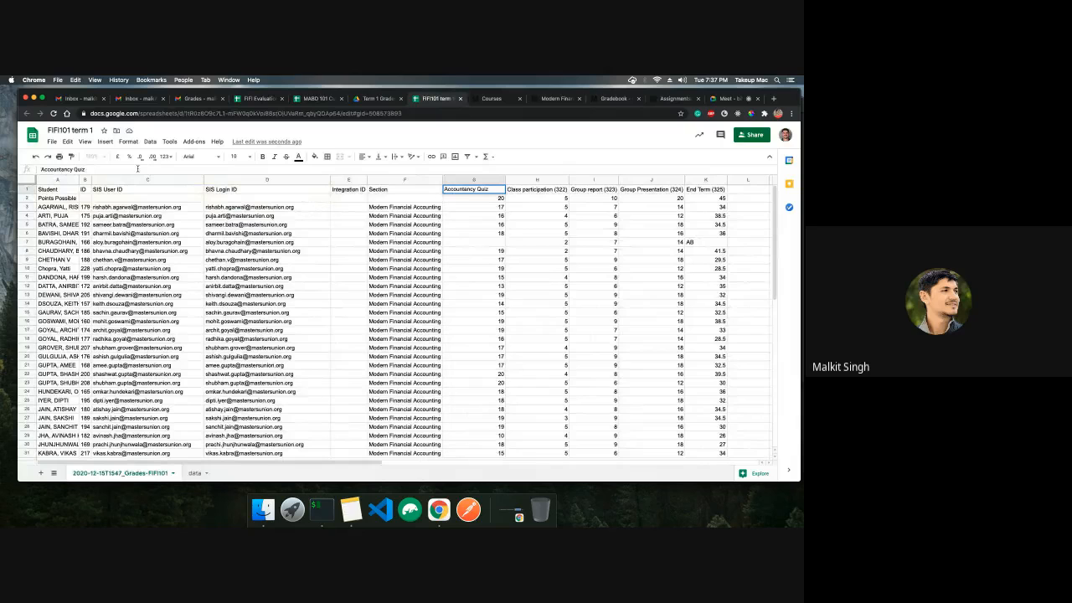
key(Tab)
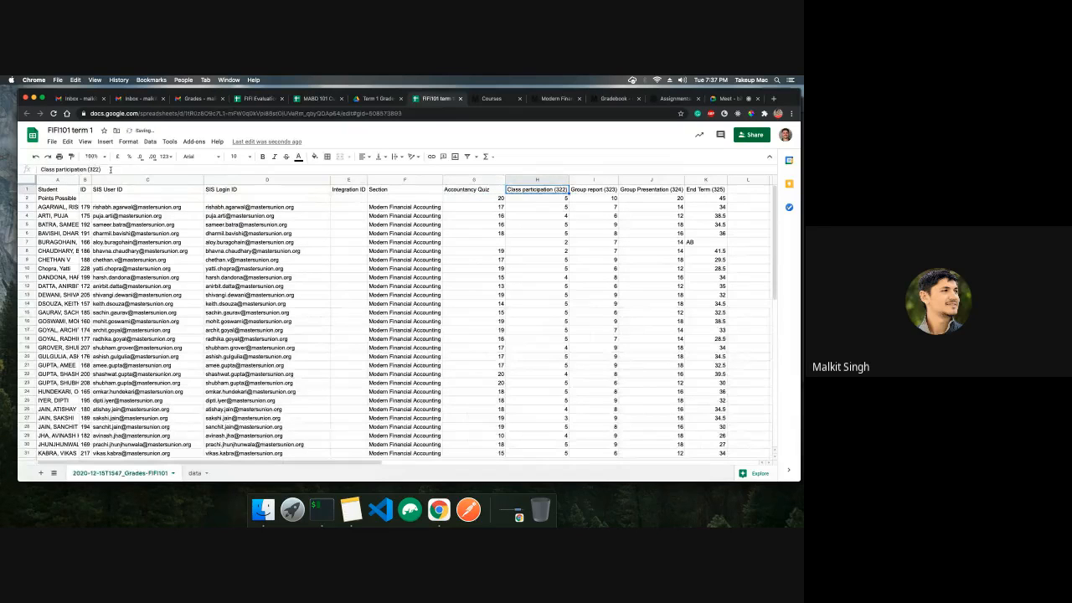
click(118, 171)
key(BackSpace)
key(BackSpace)
Strip the trailing ID numbers from the headers so they read Group report, Group Presentation and End Term
key(BackSpace)
key(BackSpace)
key(BackSpace)
key(BackSpace)
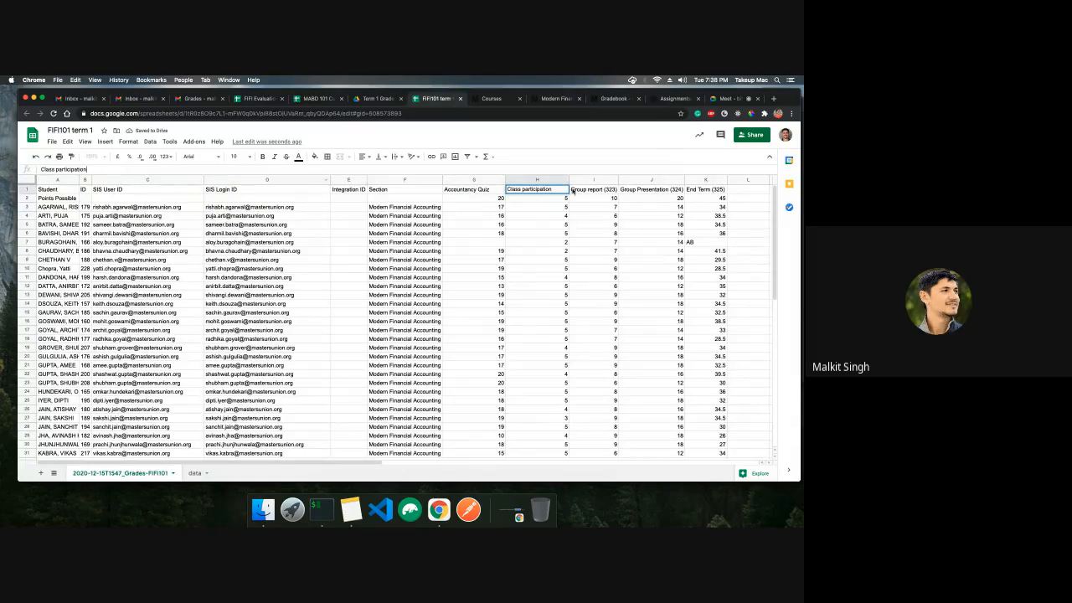
click(580, 190)
click(120, 170)
key(BackSpace)
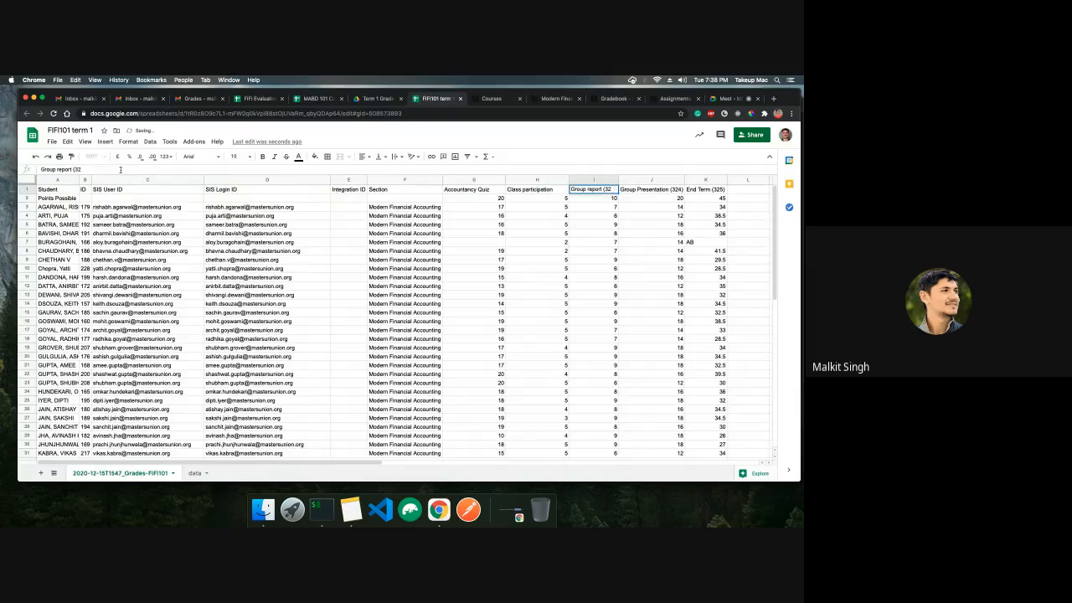
key(BackSpace)
key(BackSpace)
click(653, 190)
click(130, 170)
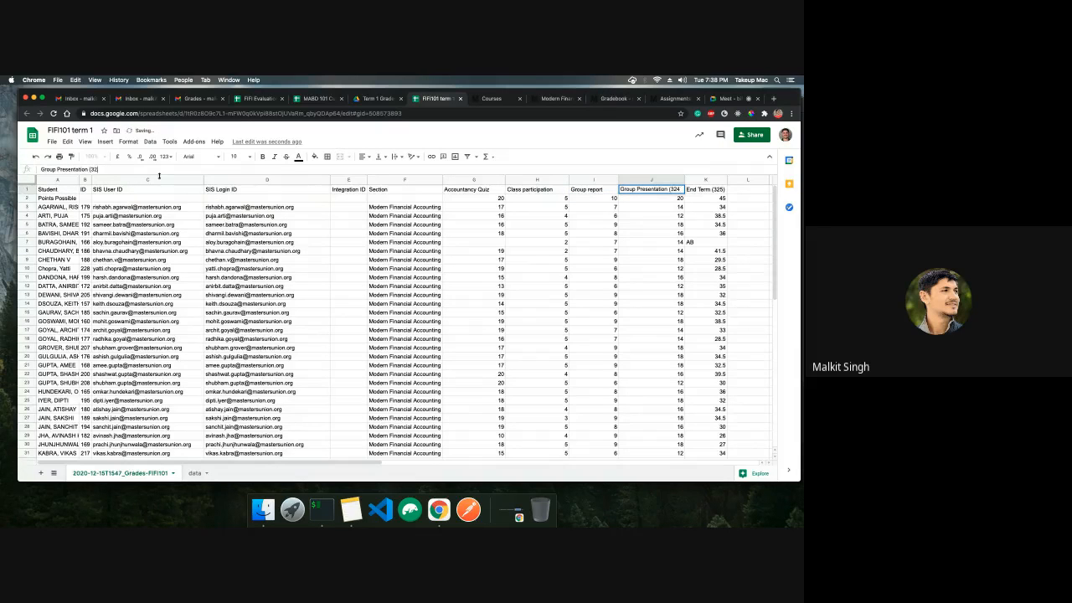
key(BackSpace)
key(BackSpace)
key(BackSpace)
key(BackSpace)
click(715, 193)
click(104, 168)
key(BackSpace)
key(BackSpace)
key(BackSpace)
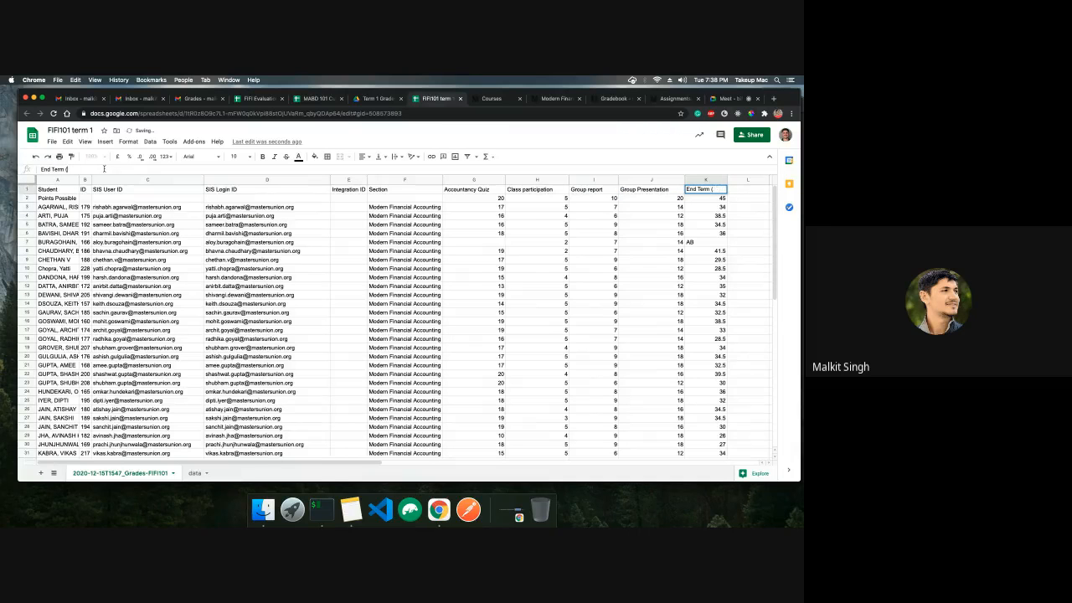
key(BackSpace)
key(BackSpace)
click(346, 288)
Review the student rows and the Points Possible row of the score columns, then compare with the evaluation and MABD 101 sheets
scroll(335, 304, down, 6)
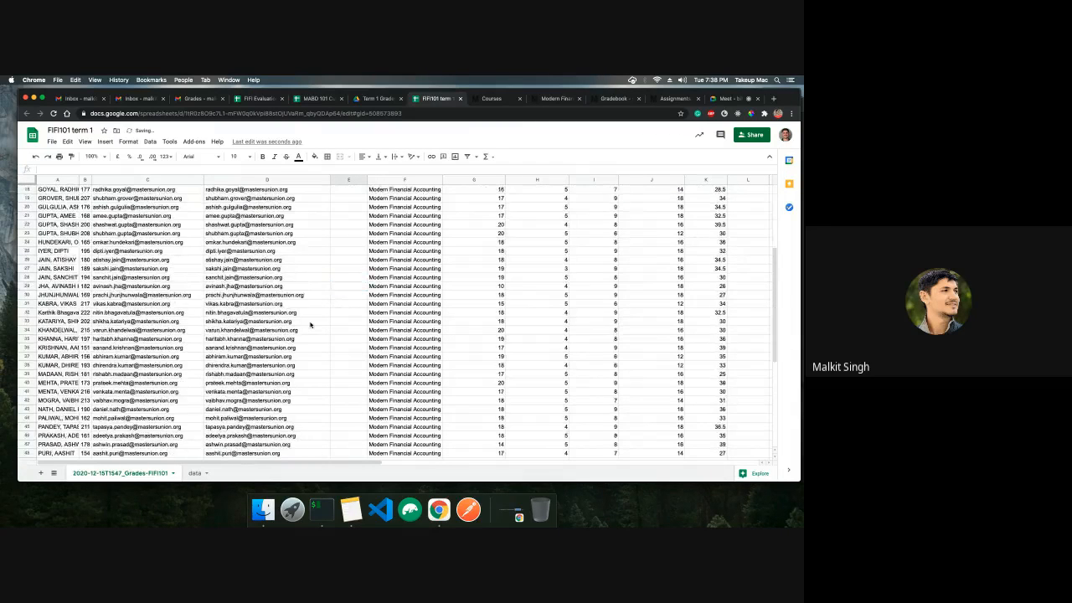
scroll(310, 325, up, 6)
click(65, 206)
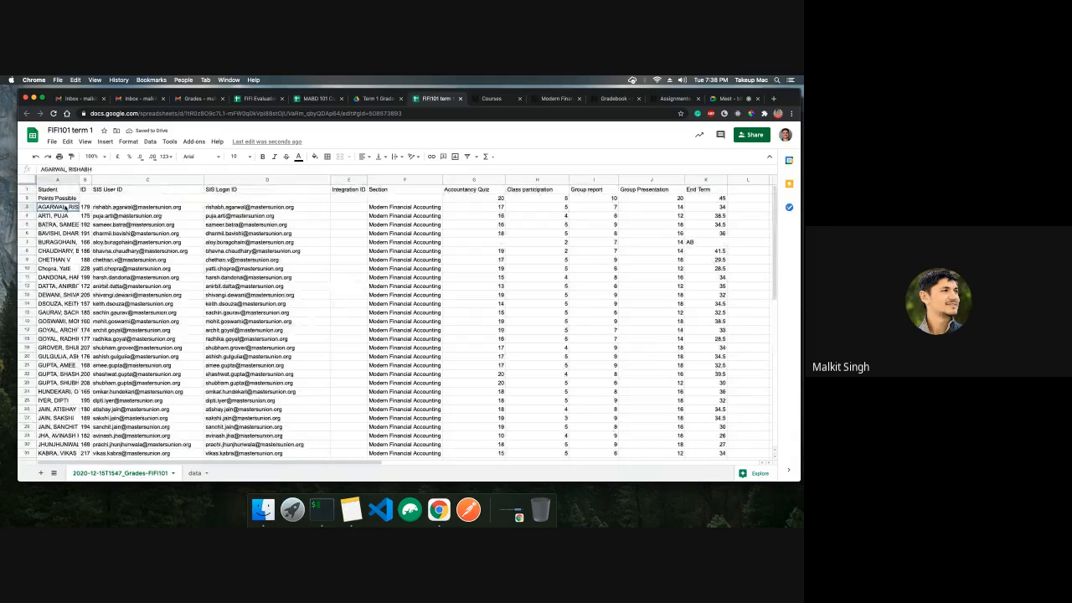
key(super+shift+Down)
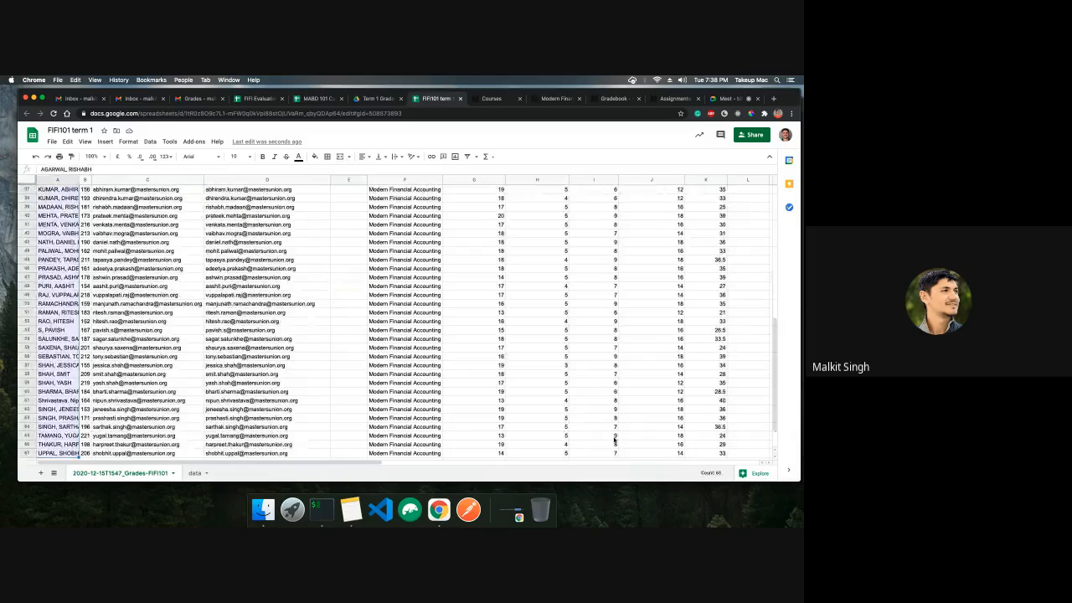
click(363, 372)
scroll(385, 358, up, 10)
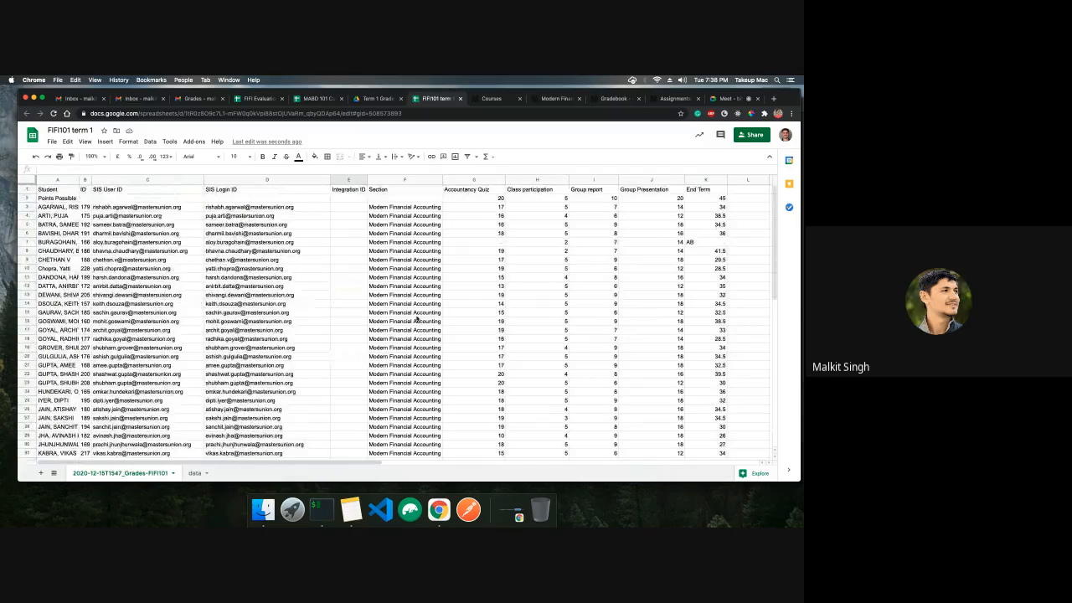
click(494, 199)
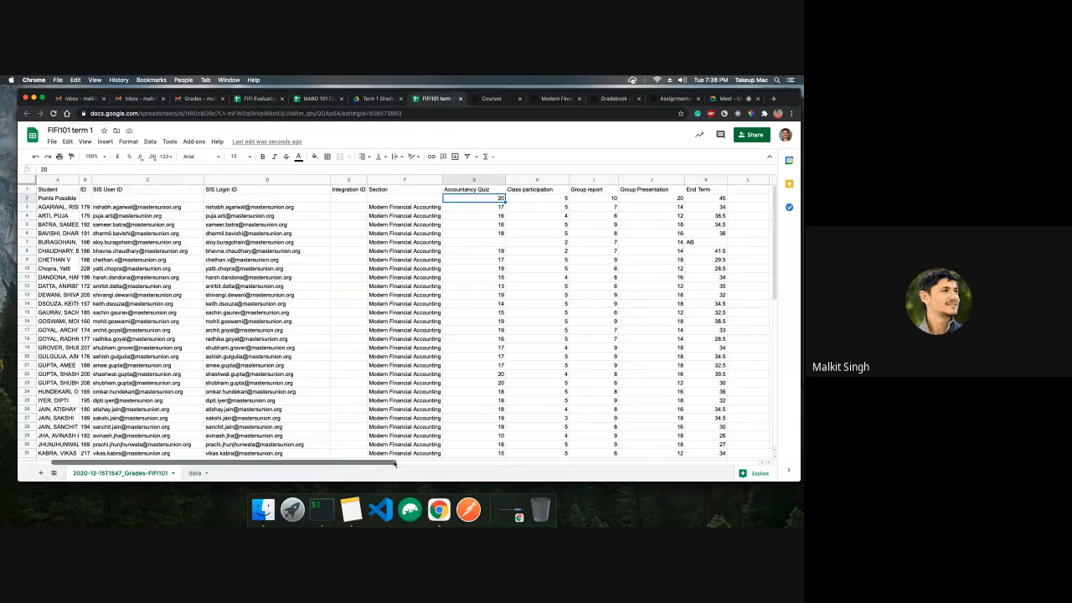
scroll(395, 464, right, 5)
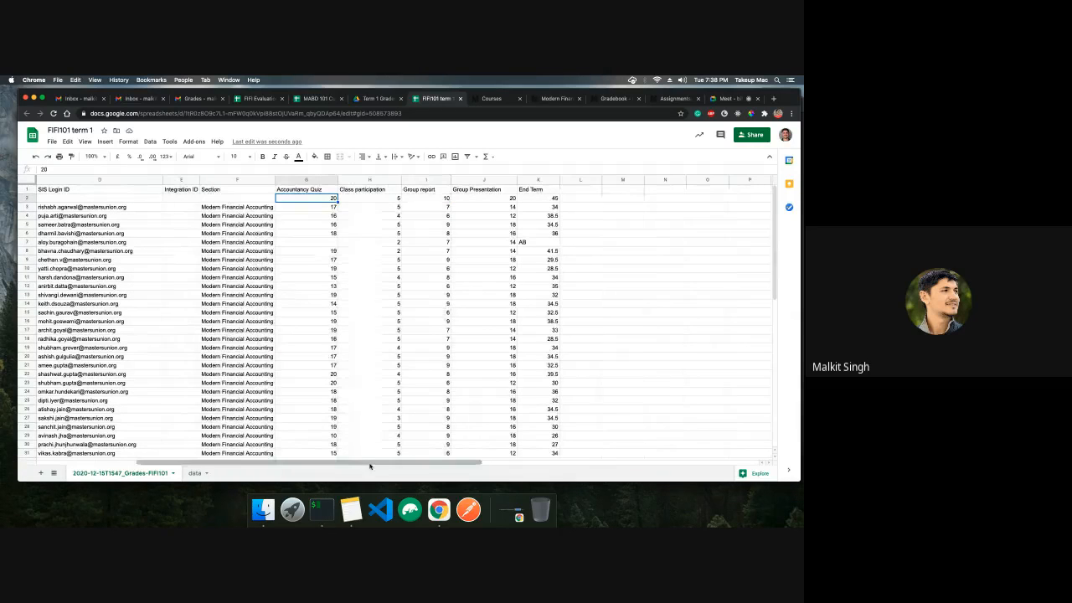
scroll(371, 466, left, 5)
click(30, 197)
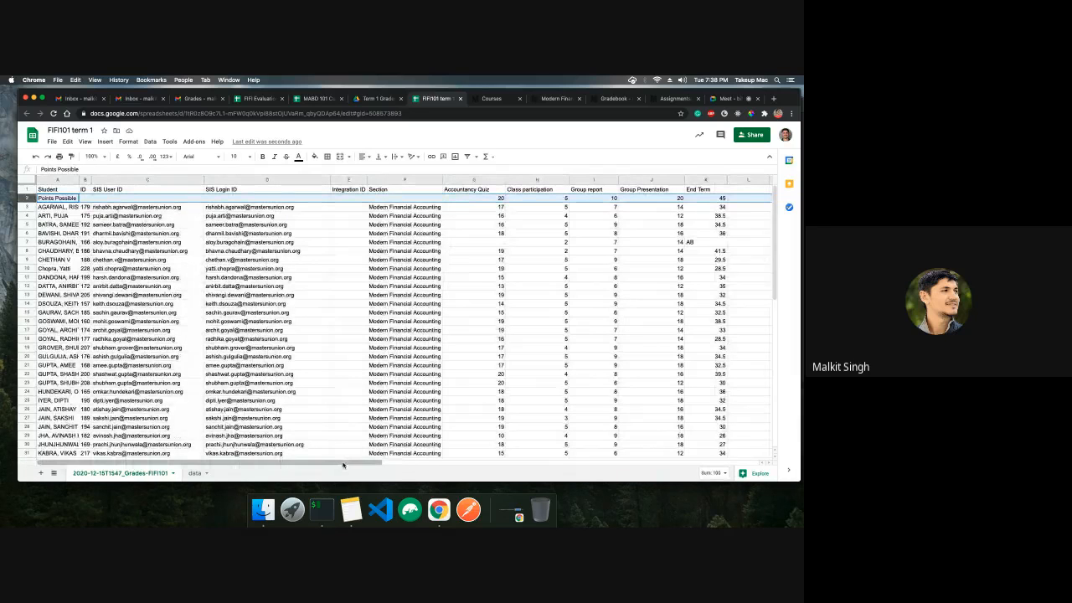
click(484, 192)
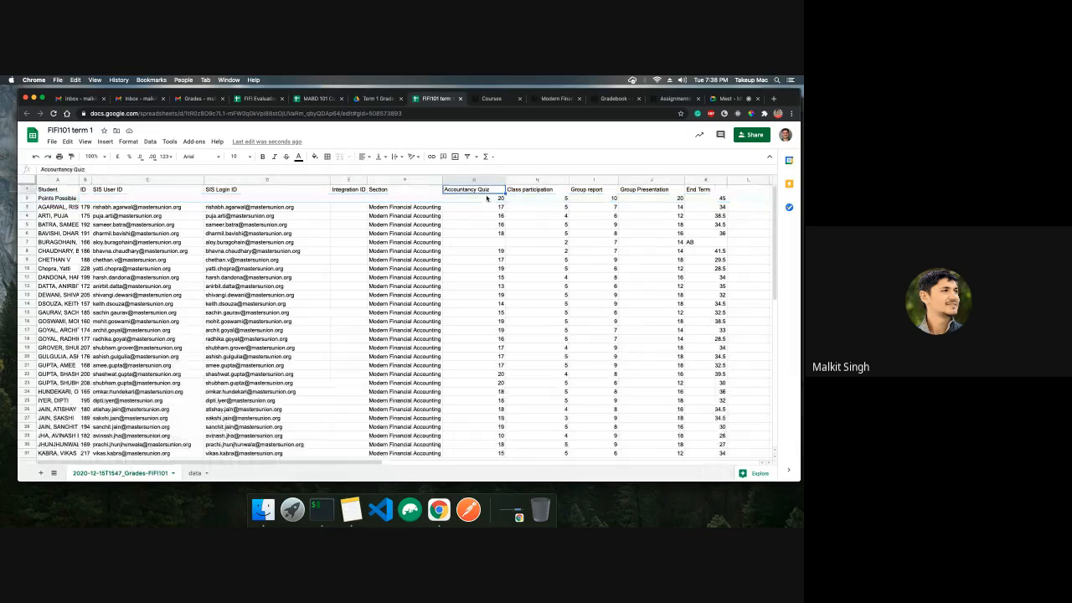
click(487, 199)
key(Right)
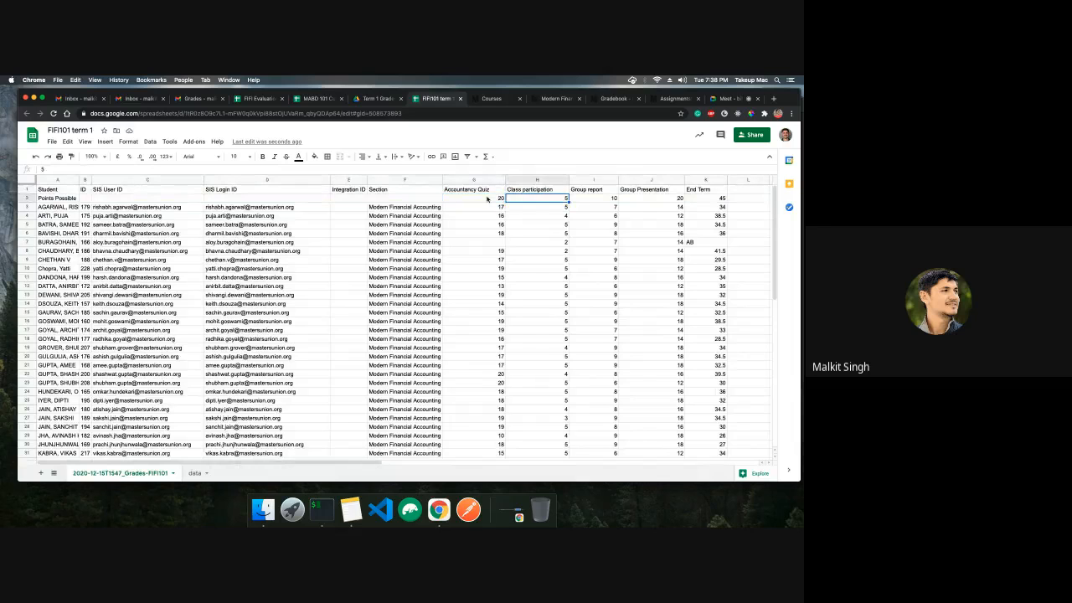
key(Right)
key(Right)
key(Right)
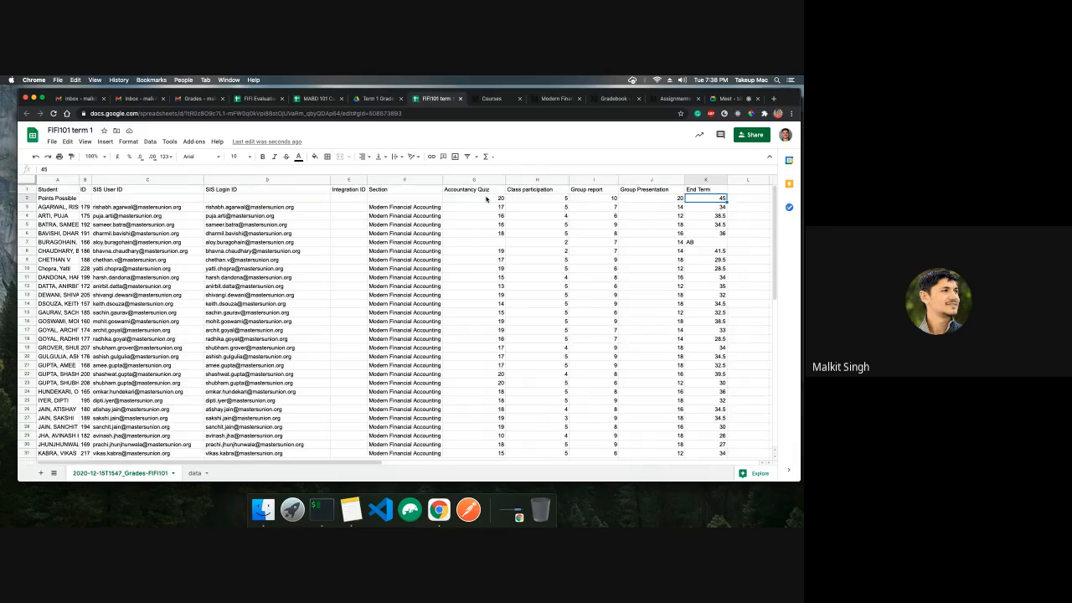
click(251, 99)
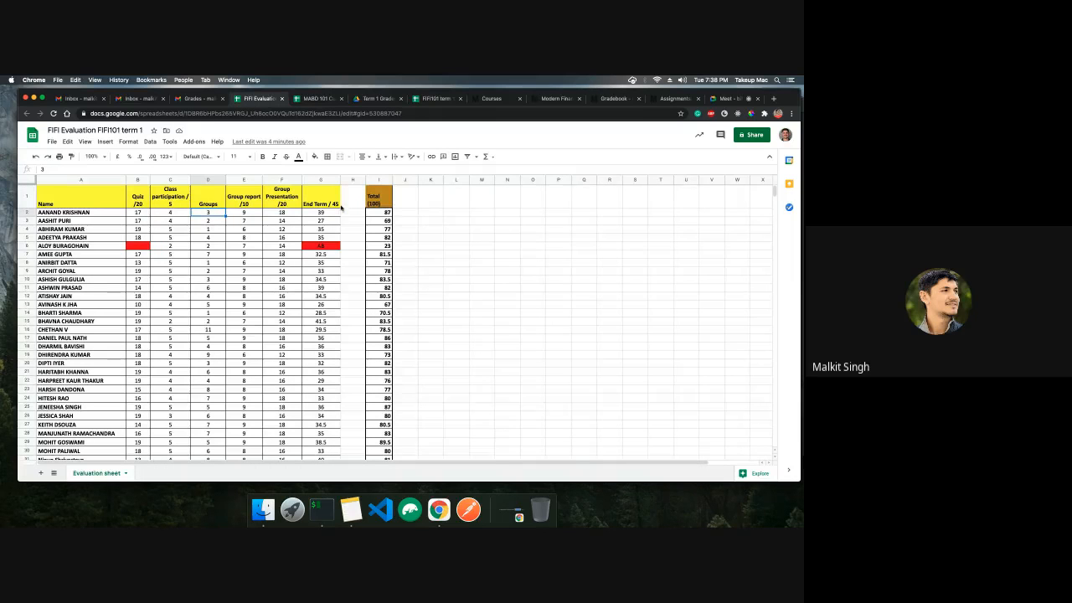
click(326, 98)
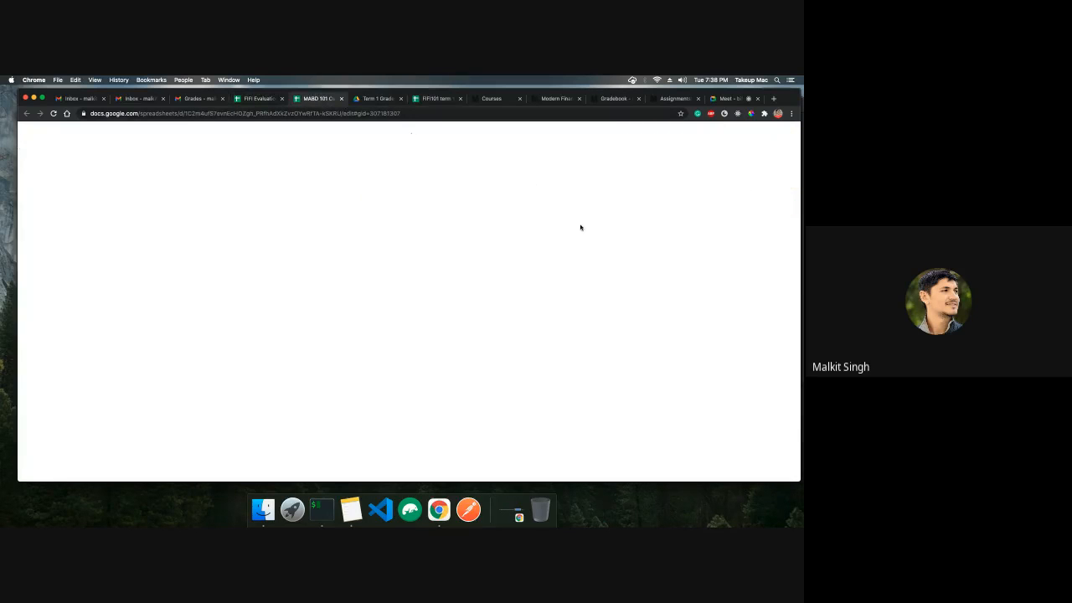
Download the FIFI101 term 1 sheet as a CSV file
click(432, 100)
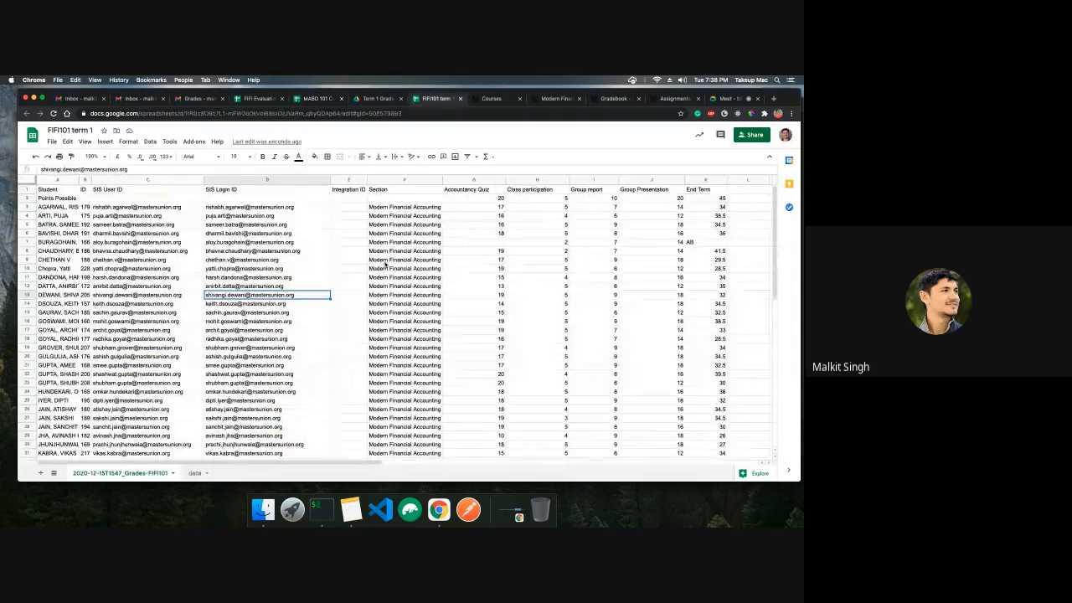
click(52, 141)
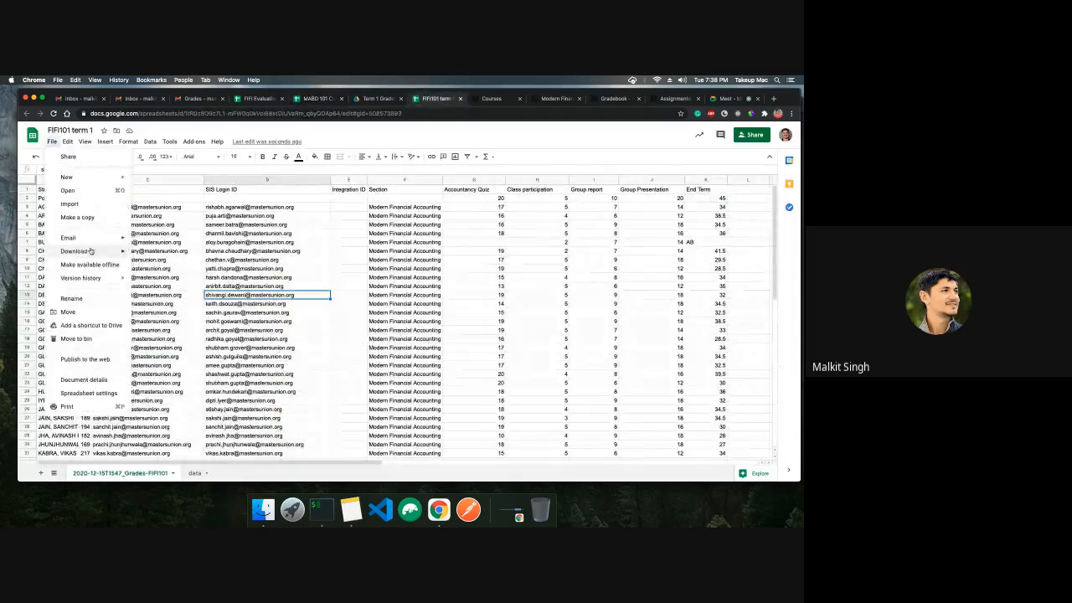
mouse_move(104, 253)
click(179, 309)
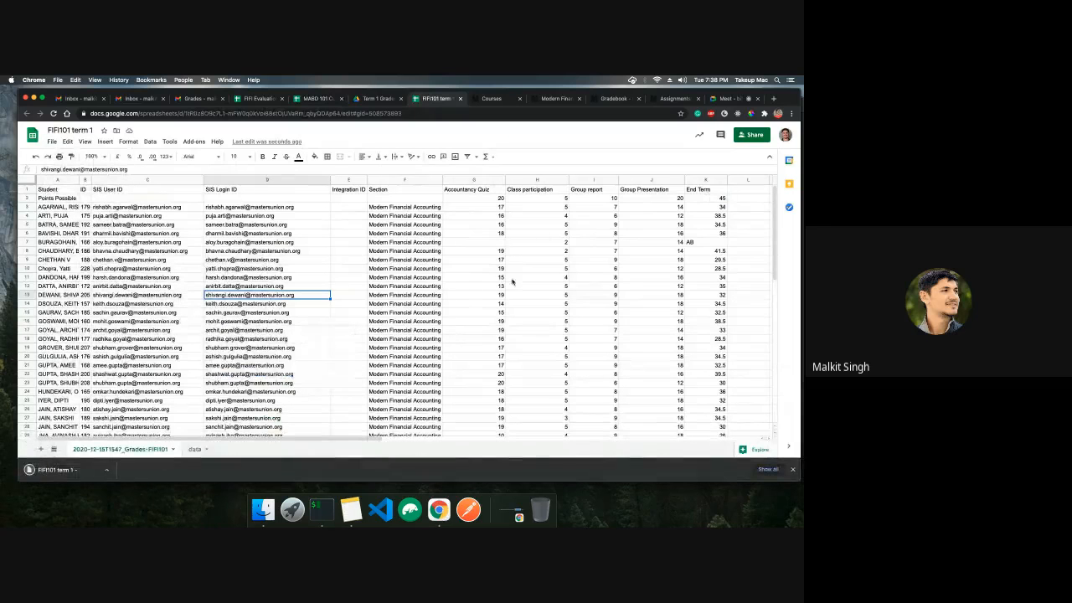
Upload the downloaded FIFI101 term 1 CSV into the FIFI101 Canvas gradebook import
click(616, 99)
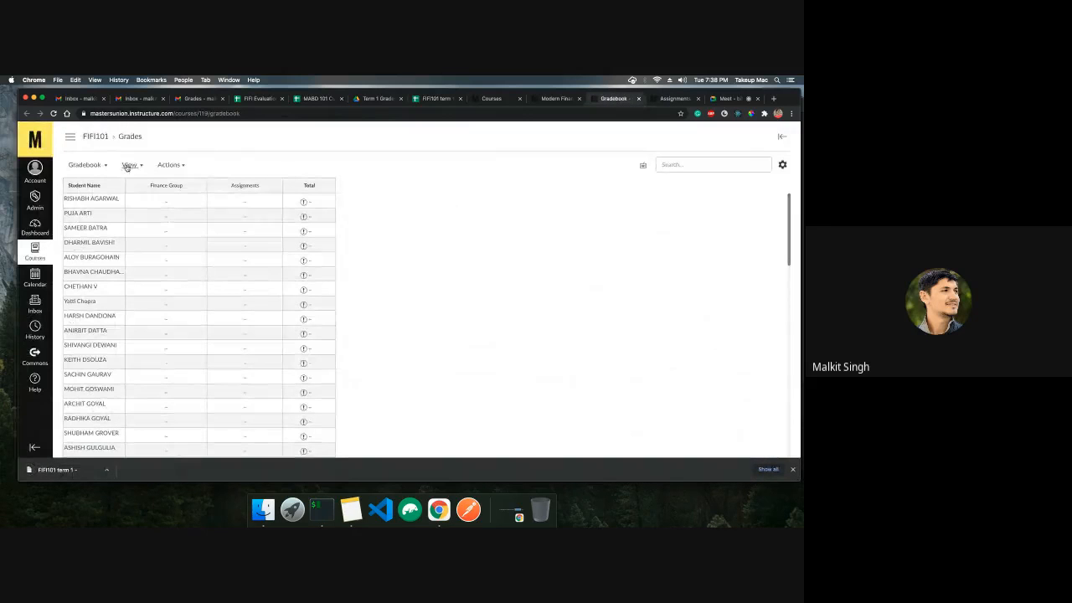
click(183, 165)
click(177, 182)
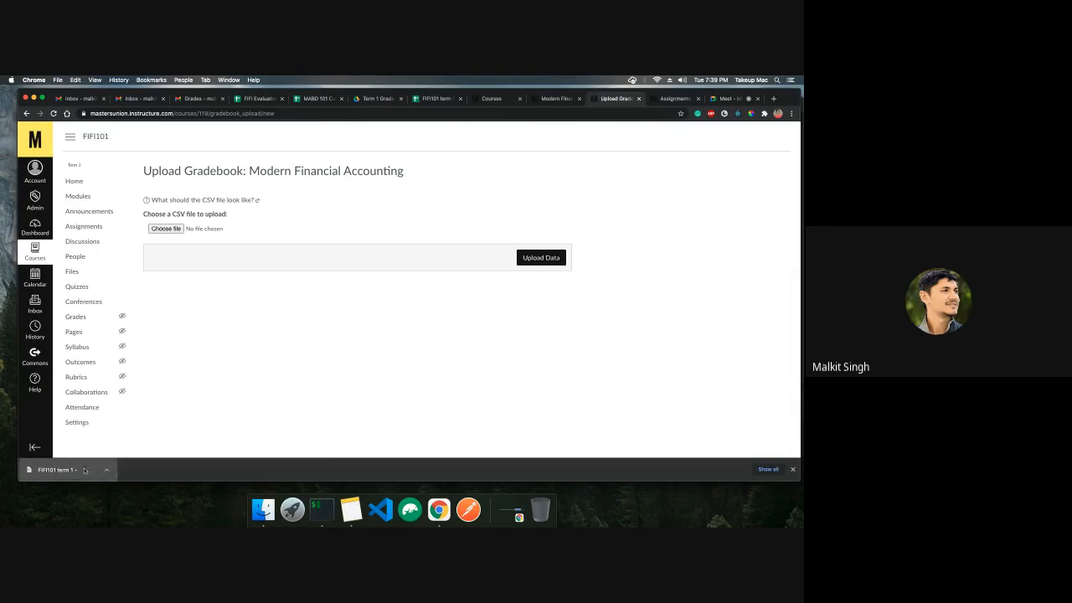
drag(175, 230, 176, 231)
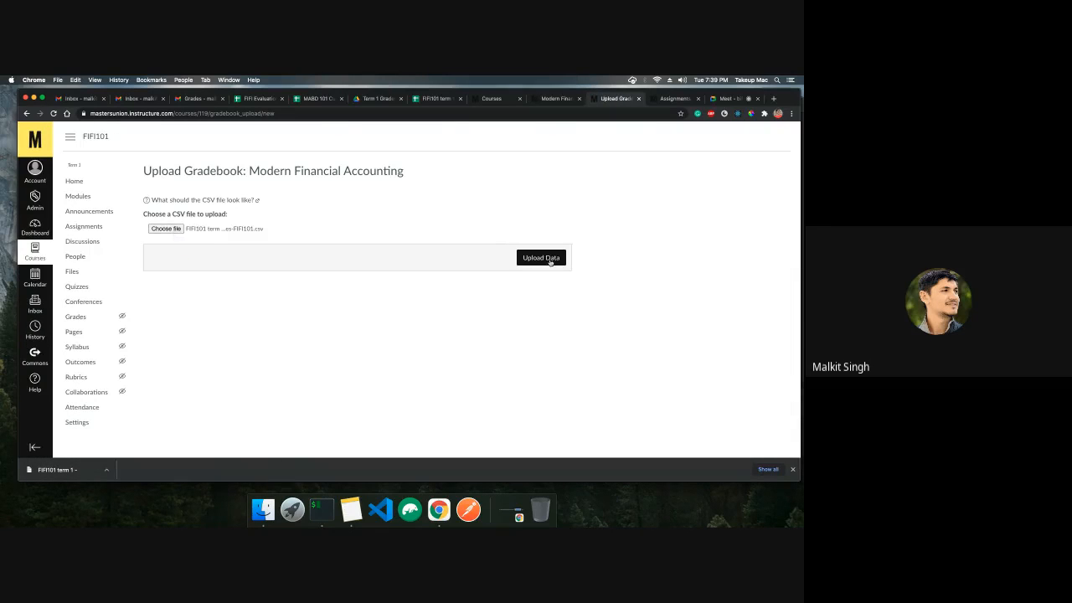
click(544, 258)
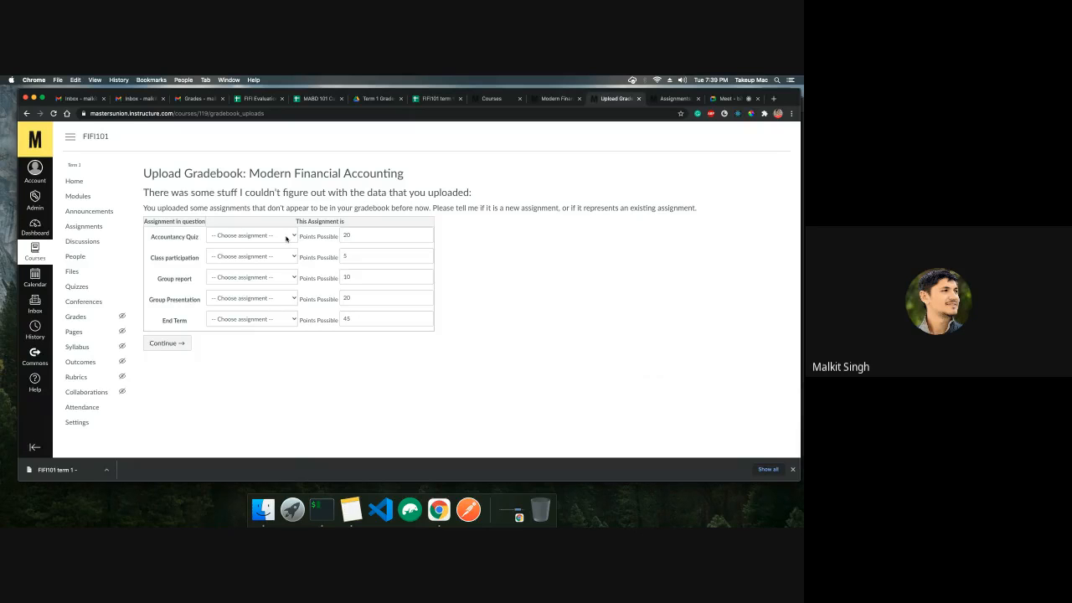
Map Accountancy Quiz, Class participation, Group report, Group Presentation and End Term each to a new assignment and continue
click(286, 239)
click(277, 242)
click(268, 256)
click(256, 261)
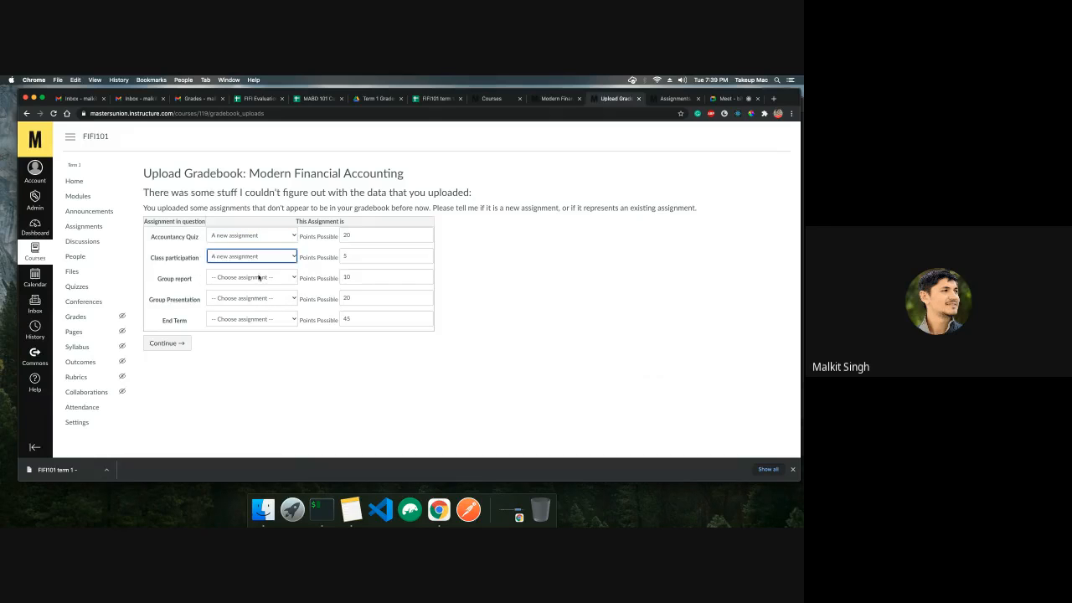
click(259, 277)
click(252, 285)
click(254, 299)
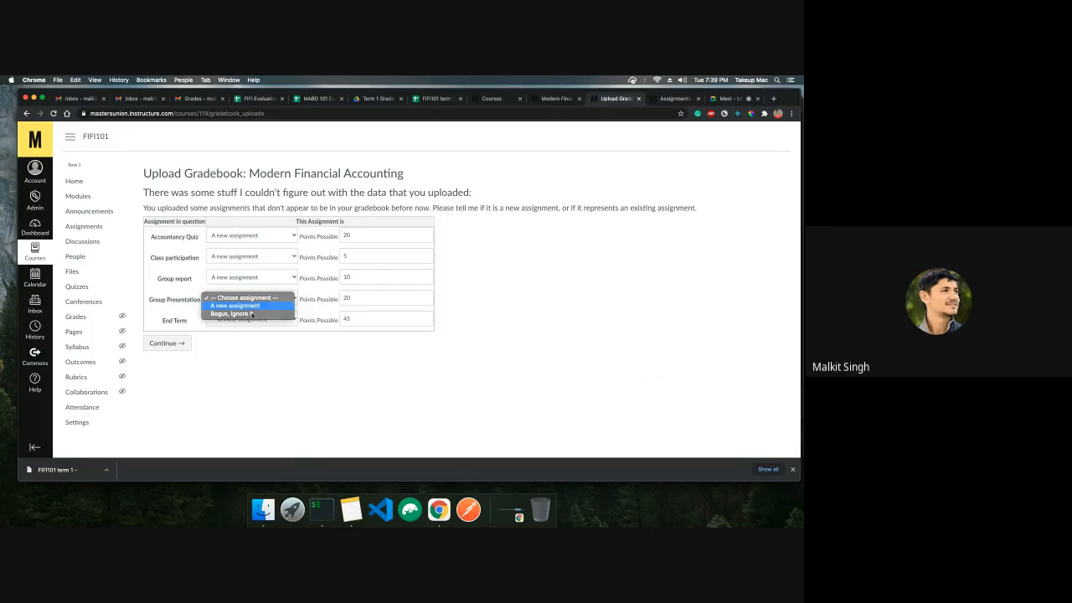
click(242, 306)
click(251, 319)
click(261, 329)
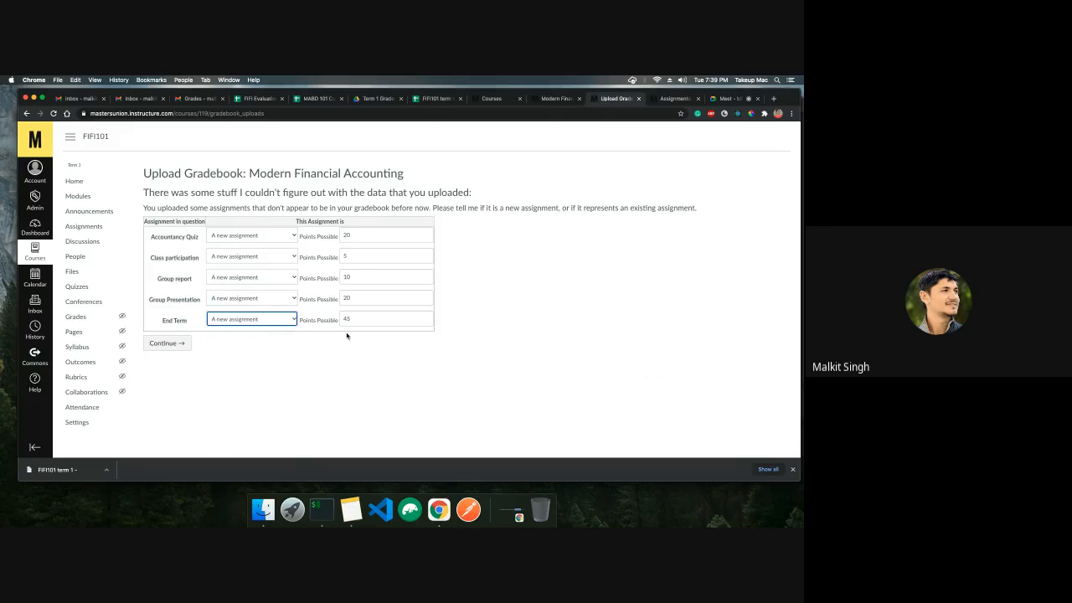
click(185, 343)
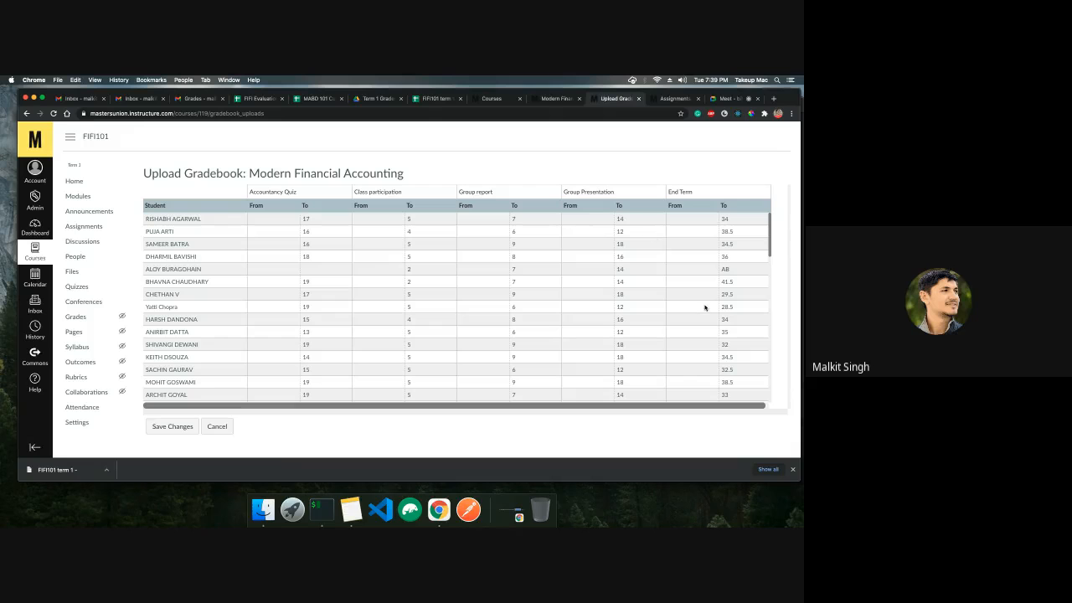
Review the incoming score changes for all students and save them to the gradebook
scroll(695, 306, down, 3)
scroll(699, 220, up, 3)
scroll(424, 277, down, 10)
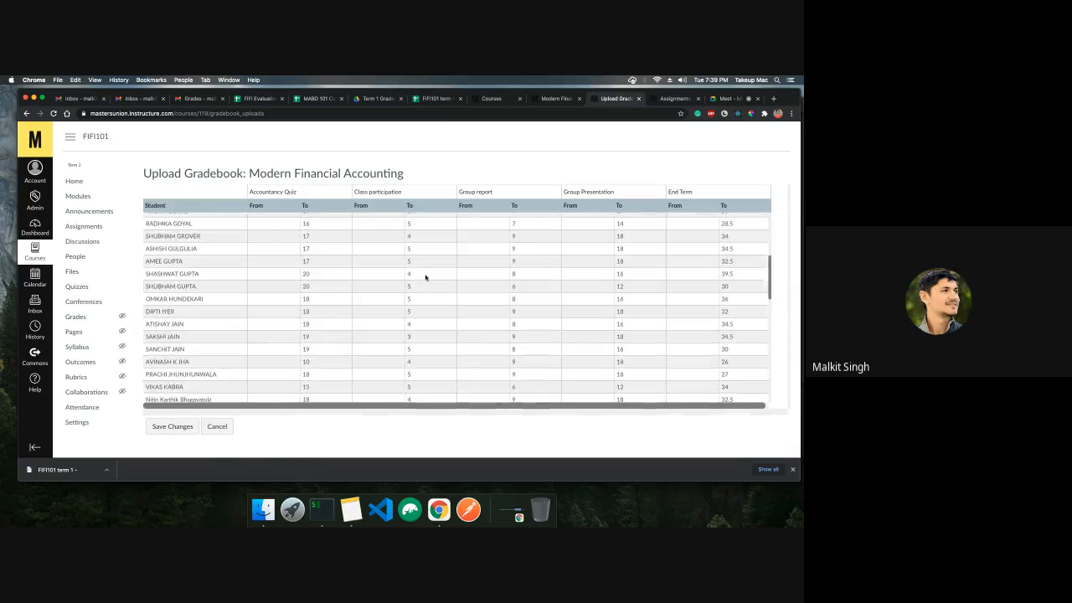
click(173, 426)
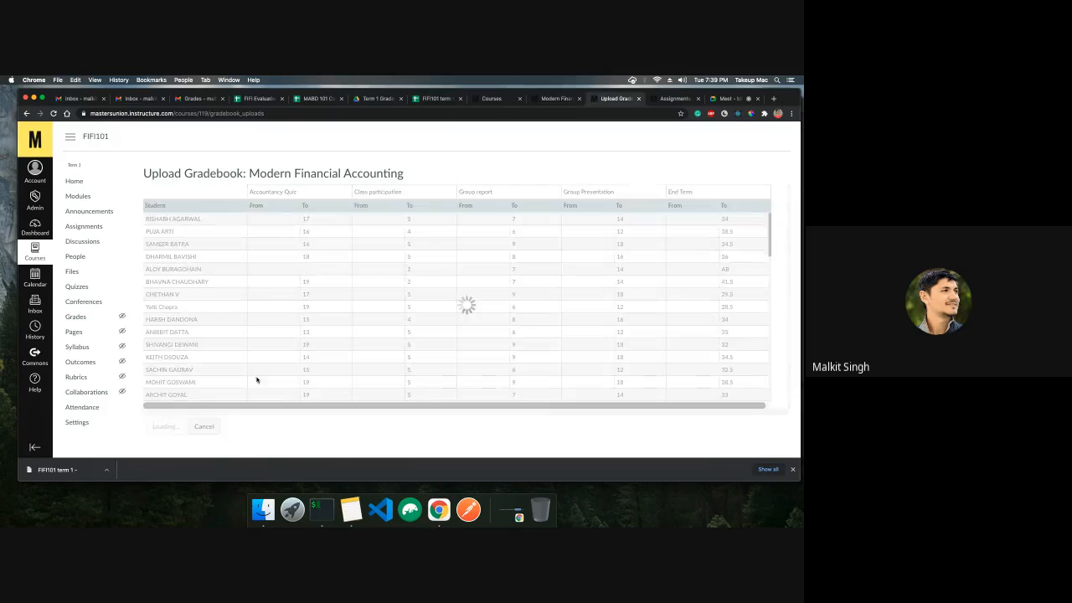
click(482, 195)
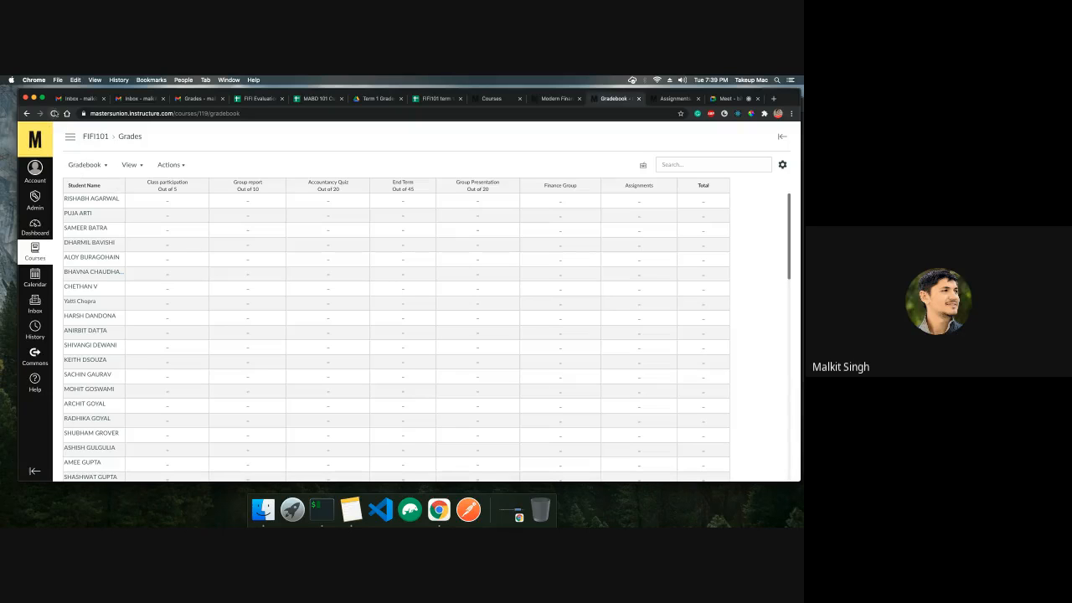
Reload the FIFI101 gradebook and scroll through the imported term 1 score columns
click(53, 113)
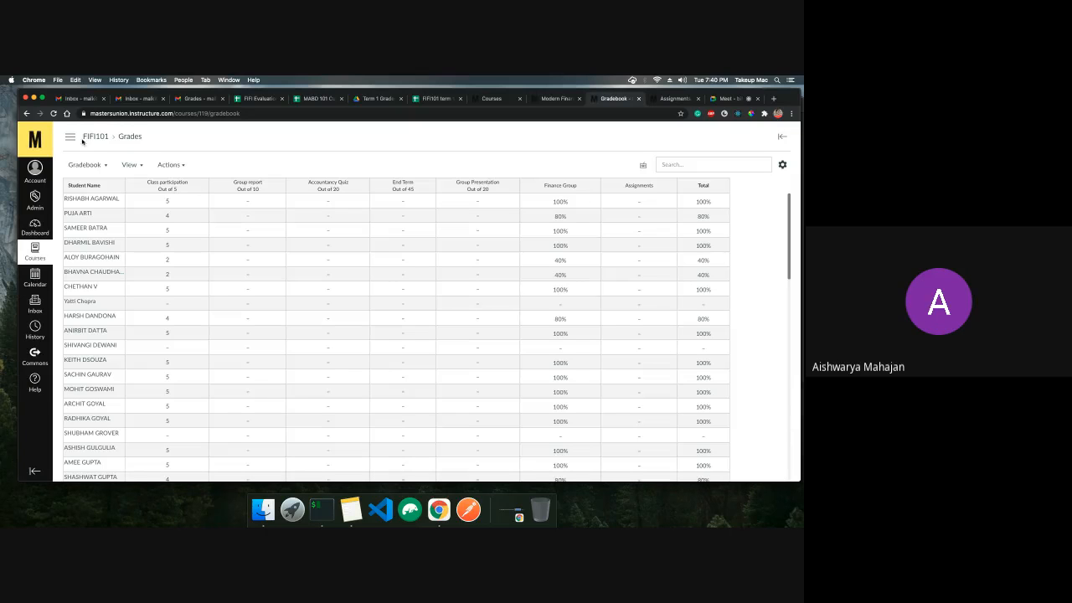
click(54, 114)
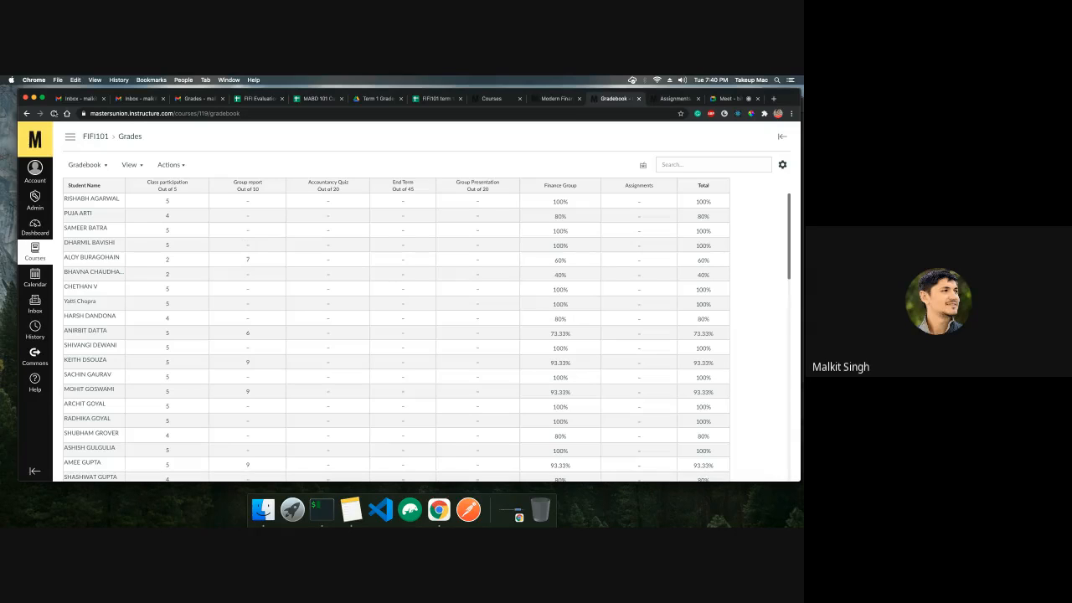
key(super+r)
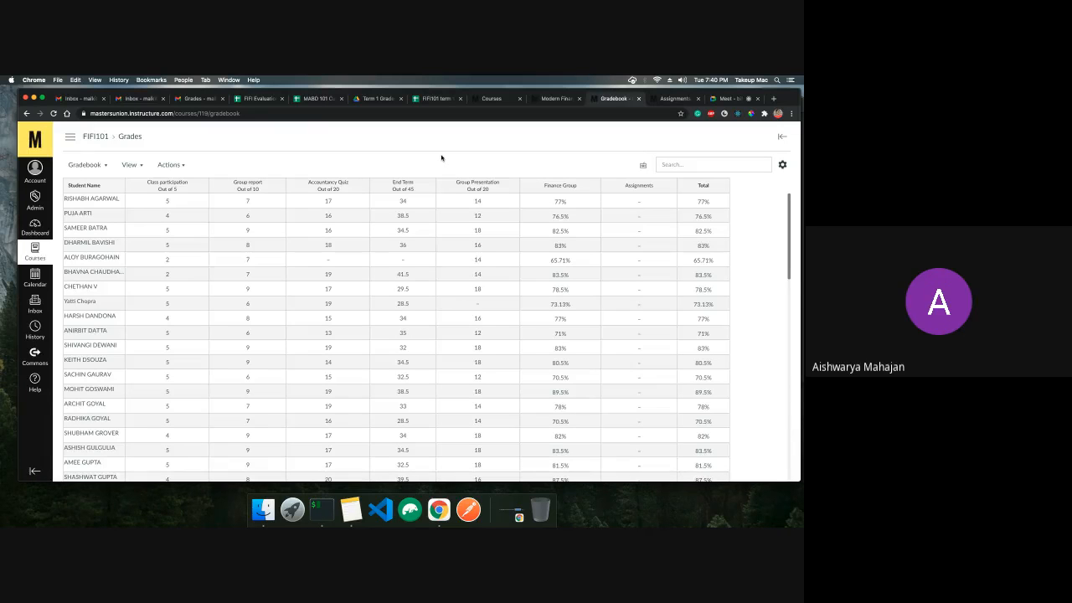
scroll(445, 244, down, 10)
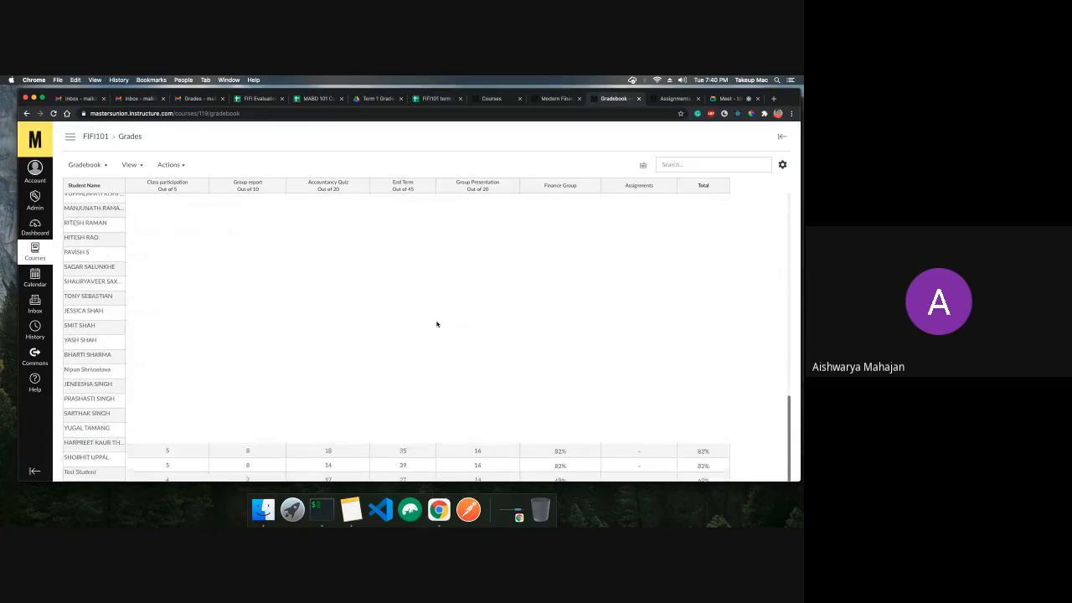
scroll(436, 324, up, 15)
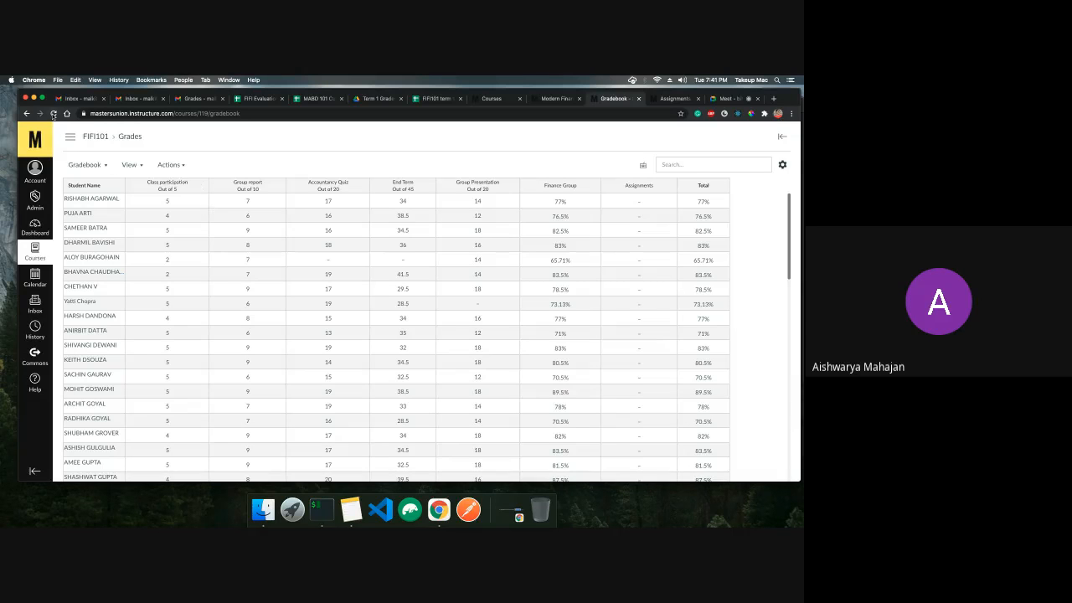
click(53, 113)
Switch to the Meet call and open its options to stop presenting the screen
click(724, 98)
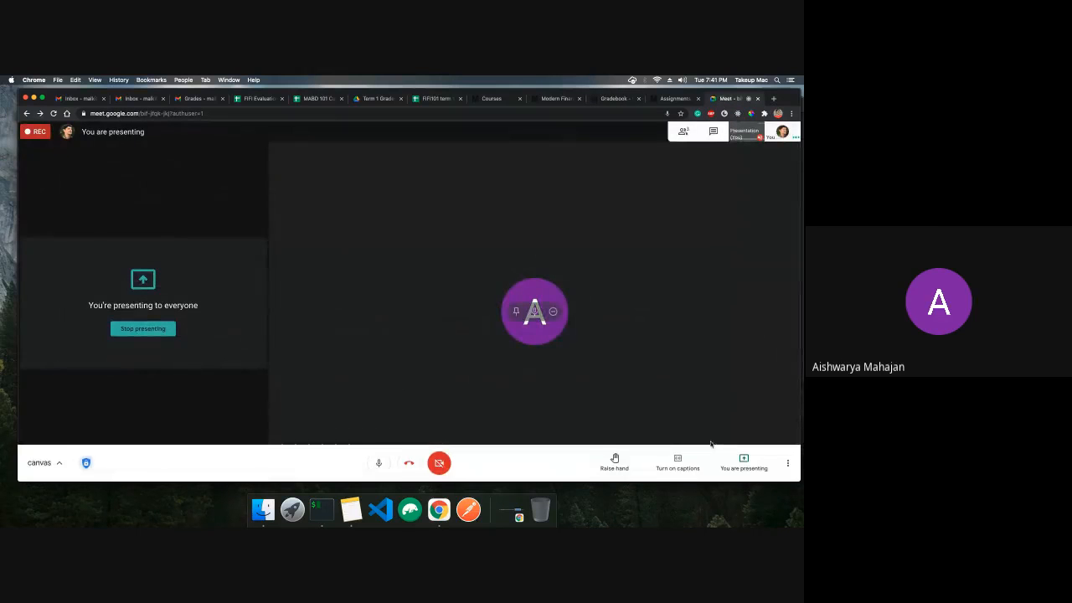
click(786, 462)
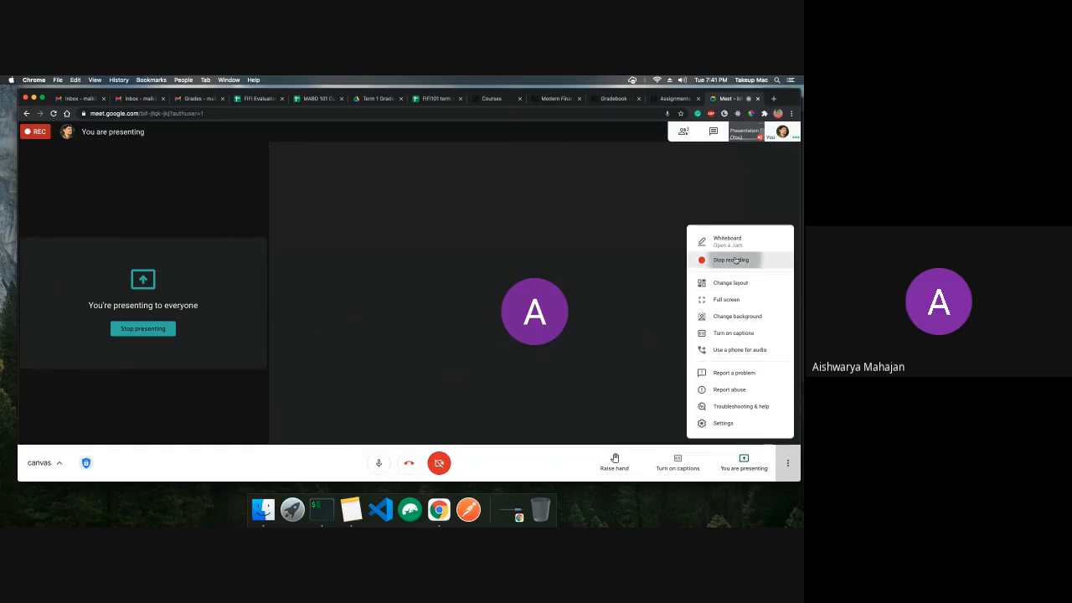